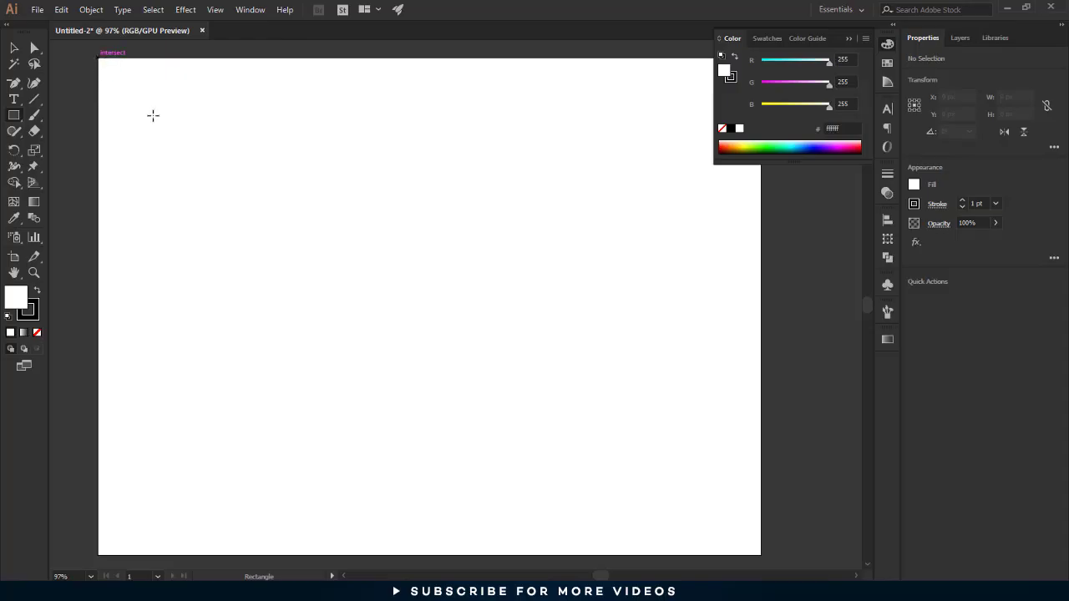
Draw a rectangle over the whole artboard, filled black with no outline
{"action": "mouse_move", "coordinate": [98, 58]}
{"action": "left_mouse_down"}
{"action": "mouse_move", "coordinate": [650, 459]}
{"action": "mouse_move", "coordinate": [761, 556]}
{"action": "left_mouse_up"}
{"action": "left_click", "coordinate": [36, 291]}
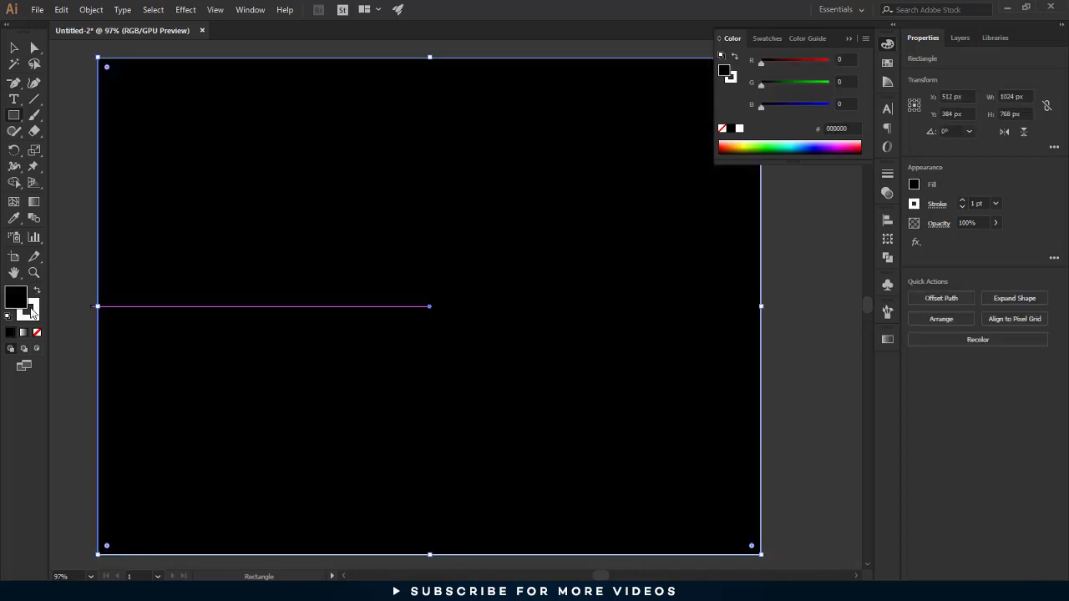
{"action": "left_click", "coordinate": [37, 334]}
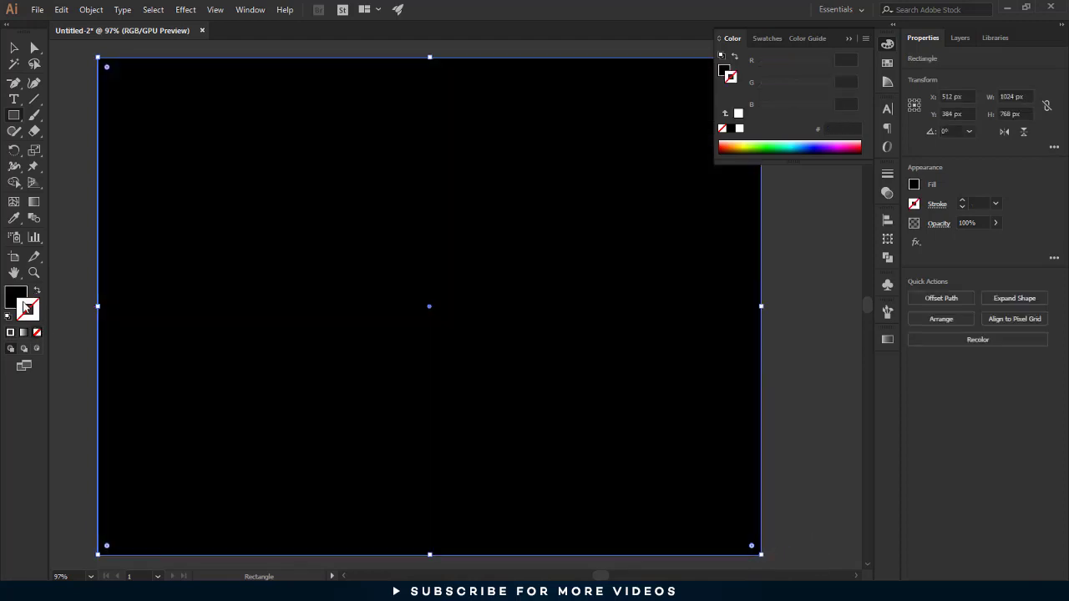
Lock the black backdrop and start a text object in the middle of the artboard
{"action": "left_click", "coordinate": [99, 10]}
{"action": "mouse_move", "coordinate": [167, 88]}
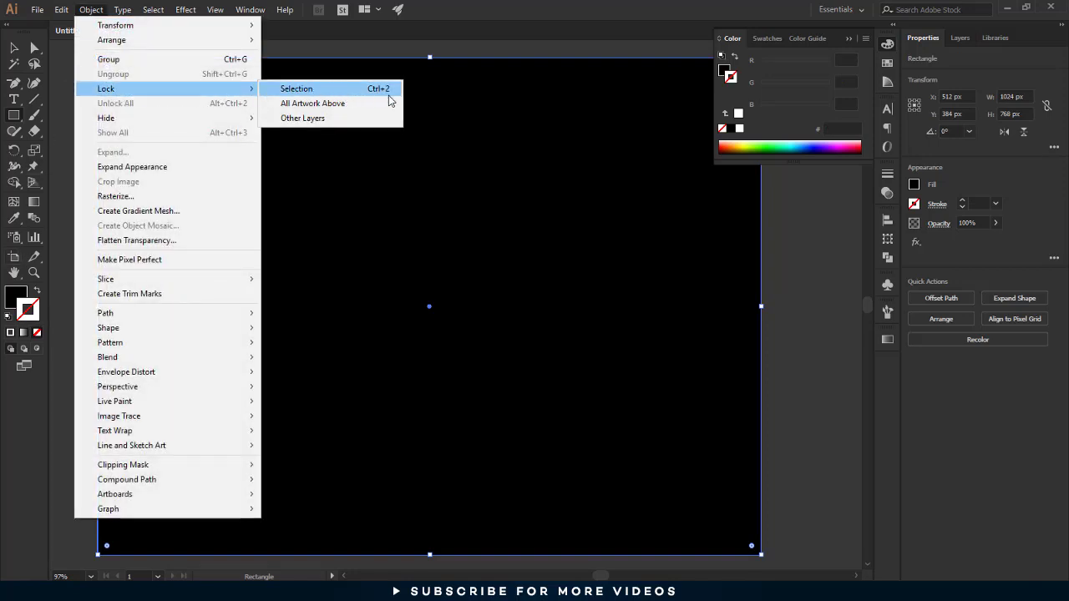
{"action": "left_click", "coordinate": [380, 91]}
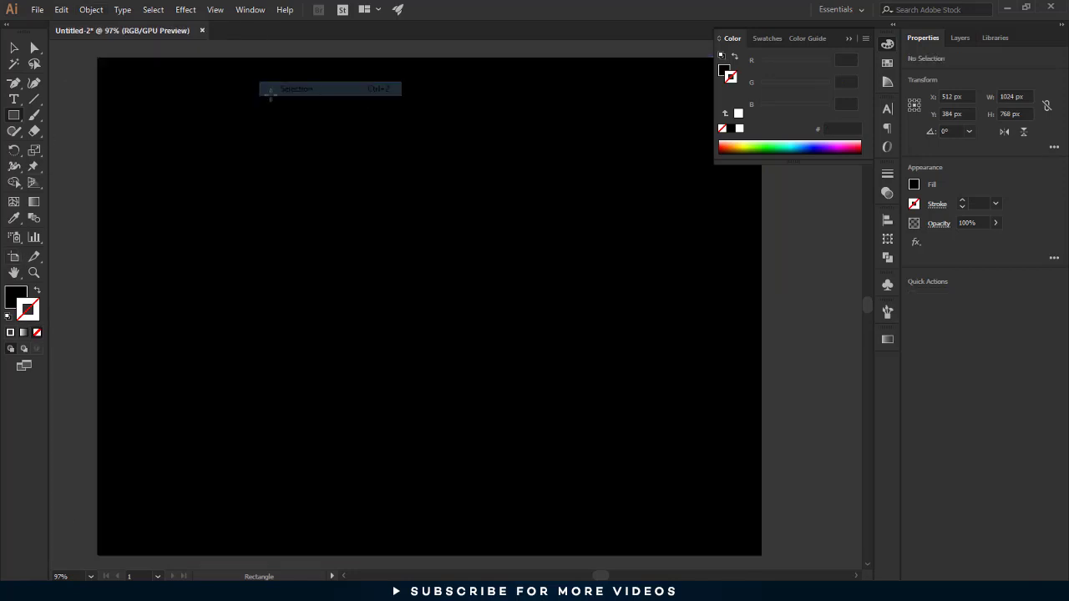
{"action": "left_click", "coordinate": [14, 101]}
{"action": "left_click", "coordinate": [324, 278]}
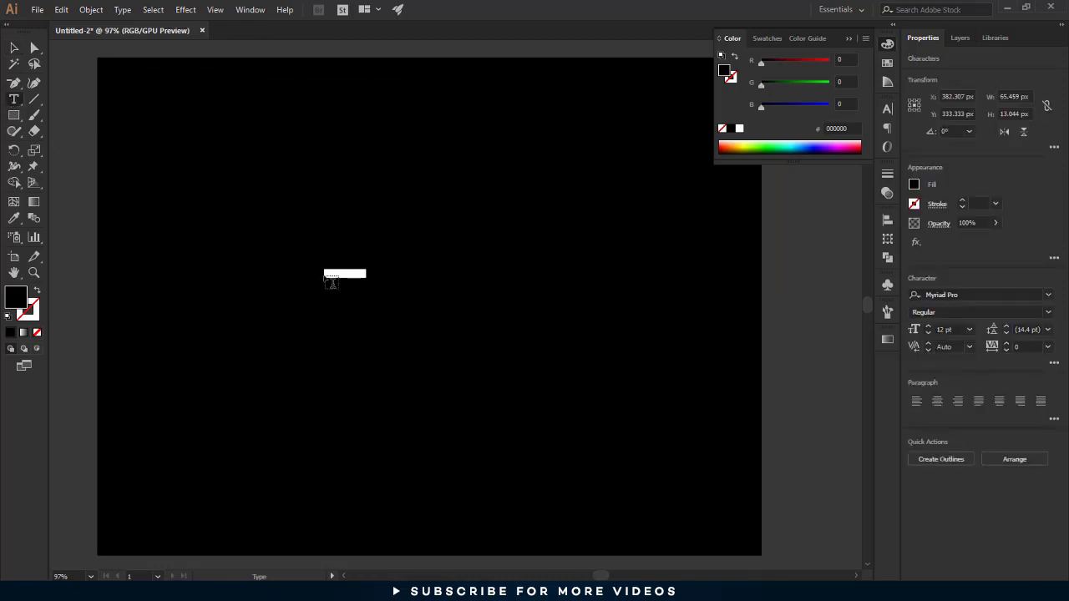
Type NEON, scale it up to about 217.63 pt, fill it white and centre it
{"action": "type", "text": "A"}
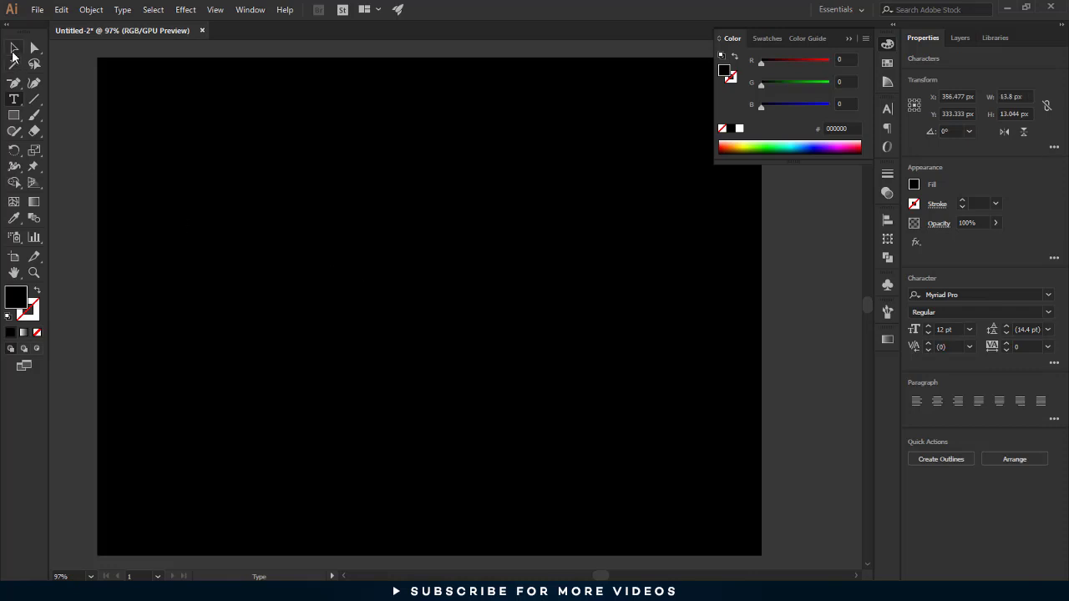
{"action": "left_click", "coordinate": [14, 49]}
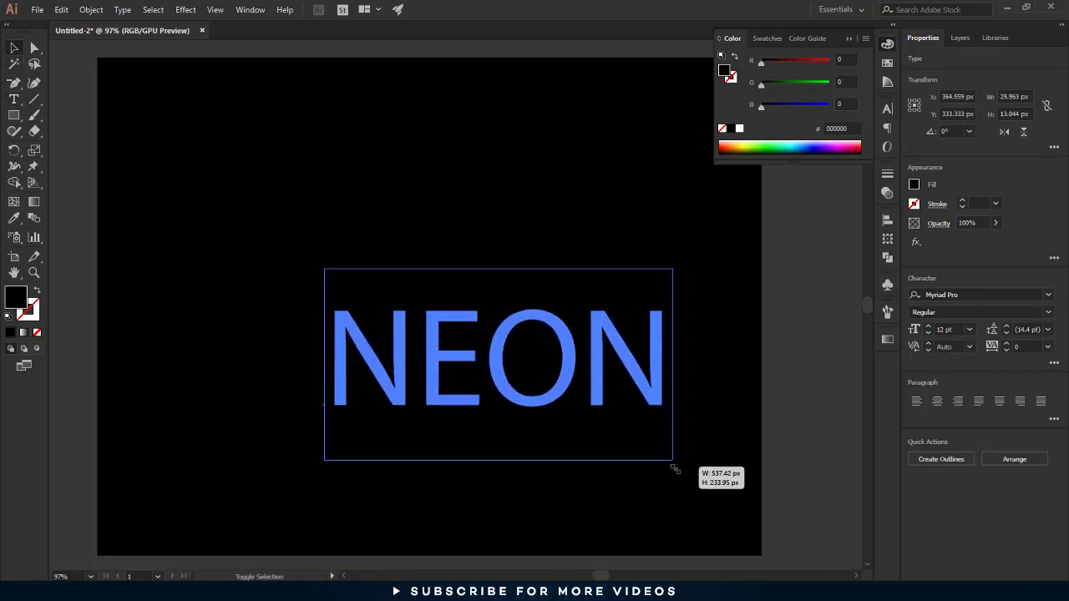
{"action": "left_click_drag", "start_coordinate": [345, 280], "coordinate": [677, 441]}
{"action": "left_click_drag", "start_coordinate": [567, 411], "coordinate": [519, 348]}
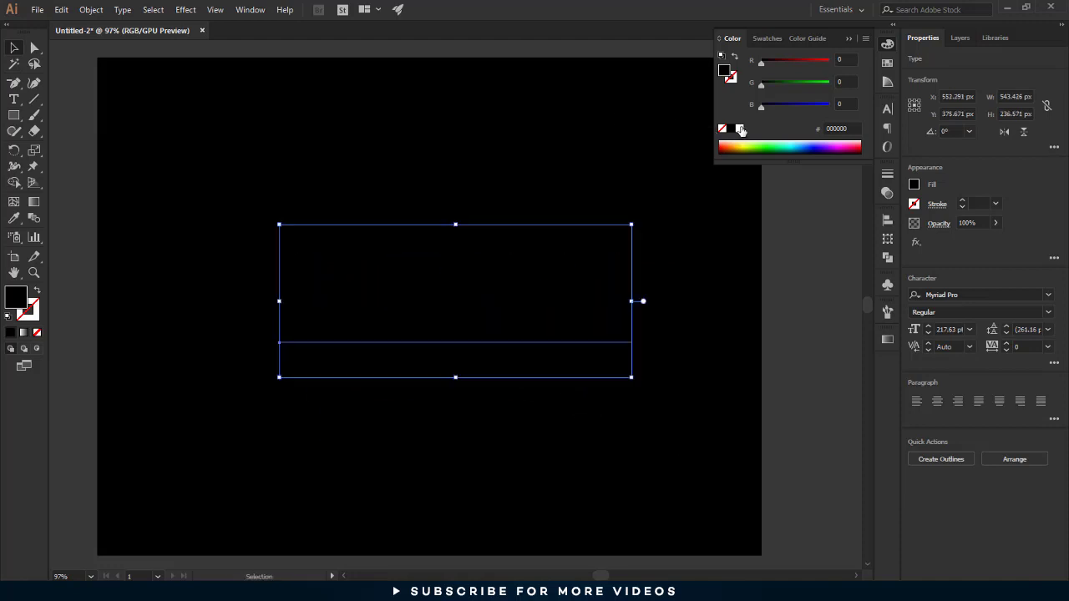
{"action": "left_click", "coordinate": [739, 128]}
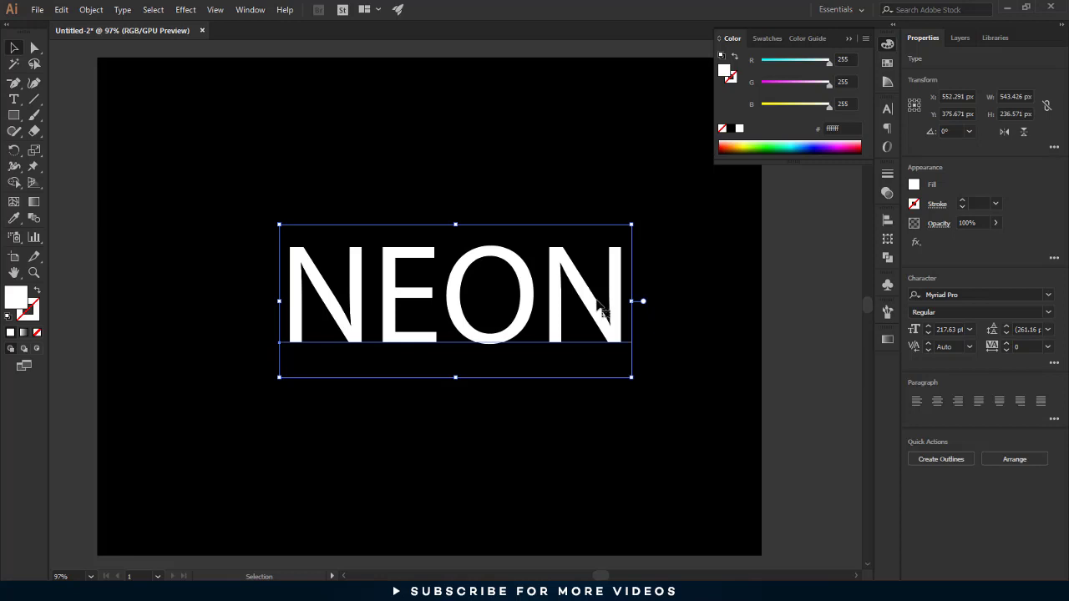
{"action": "left_click_drag", "start_coordinate": [599, 302], "coordinate": [586, 294]}
{"action": "left_click_drag", "start_coordinate": [681, 426], "coordinate": [573, 341]}
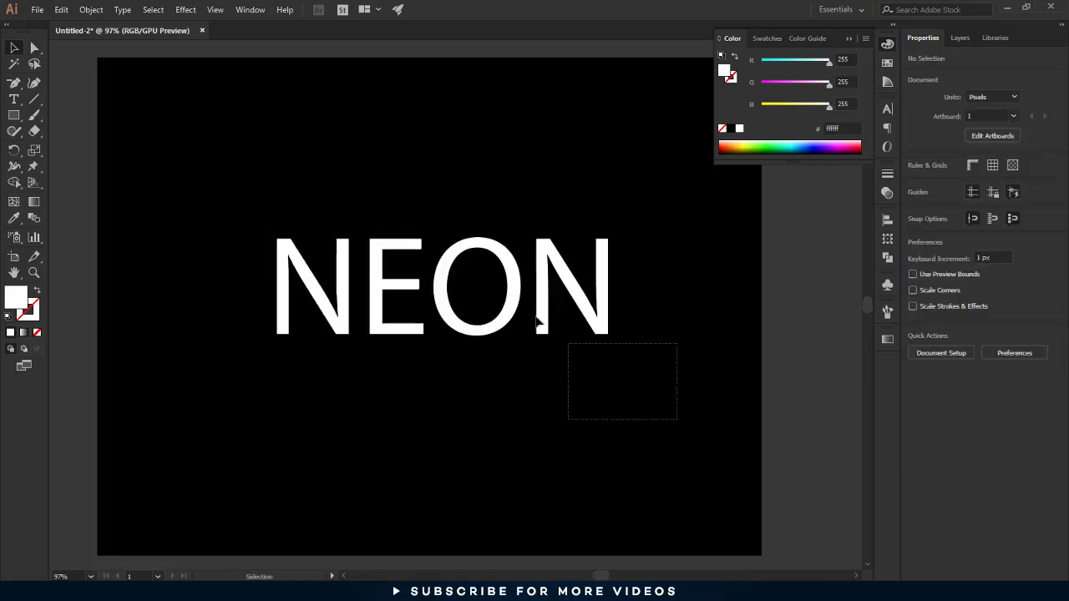
{"action": "left_click", "coordinate": [472, 266]}
Set the NEON text's font to Quicksand Regular
{"action": "left_click", "coordinate": [935, 294]}
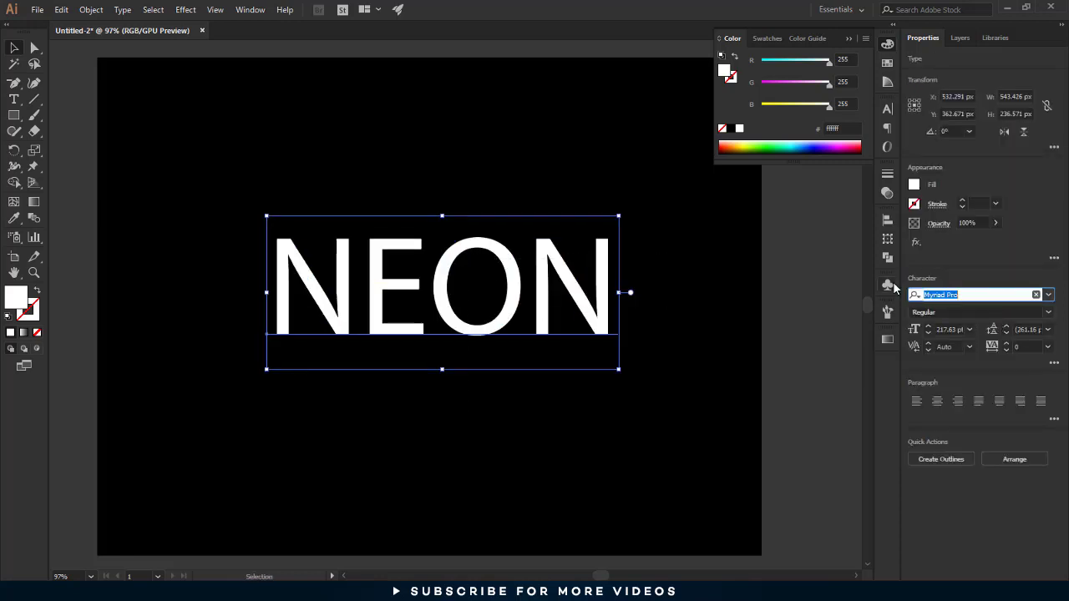
{"action": "type", "text": "quick"}
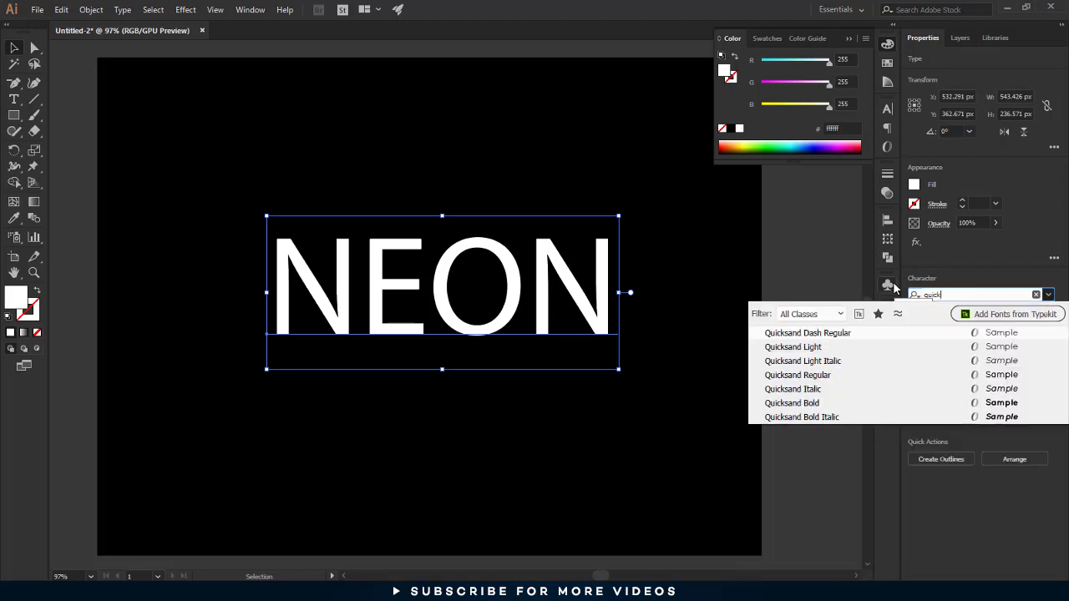
{"action": "left_click", "coordinate": [806, 375]}
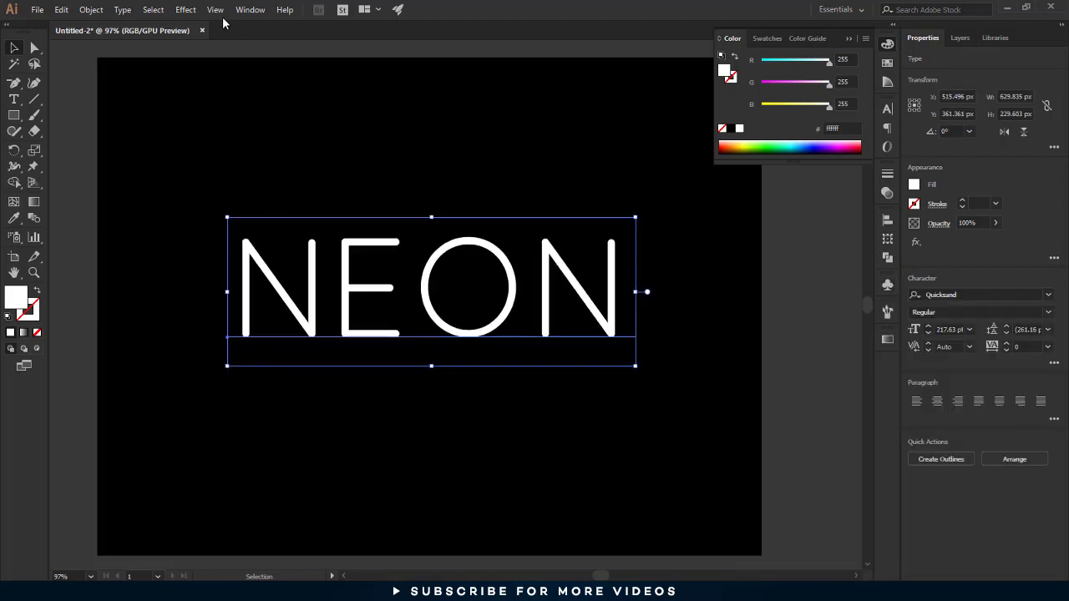
Fill NEON with the blue swatch (R 23, G 171, B 226) and make that swatch Global
{"action": "left_click", "coordinate": [249, 10]}
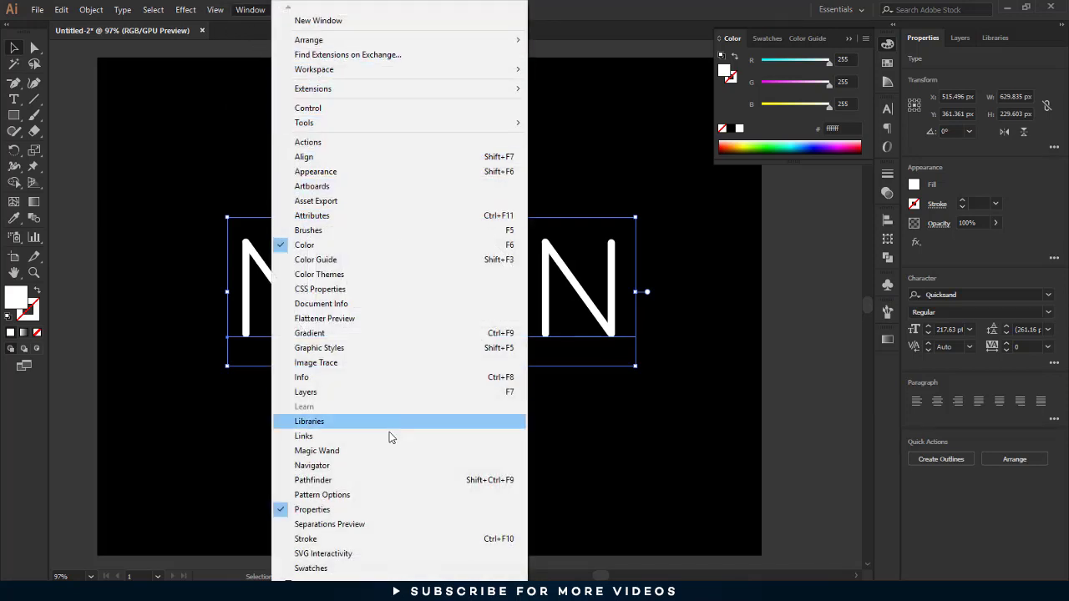
{"action": "left_click", "coordinate": [311, 568]}
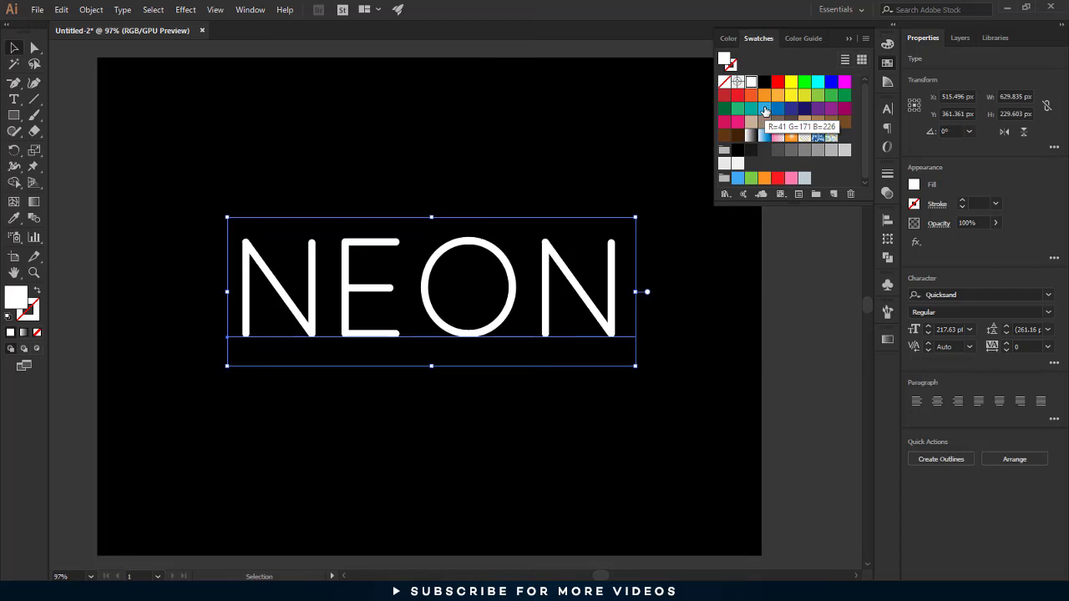
{"action": "double_click", "coordinate": [765, 111]}
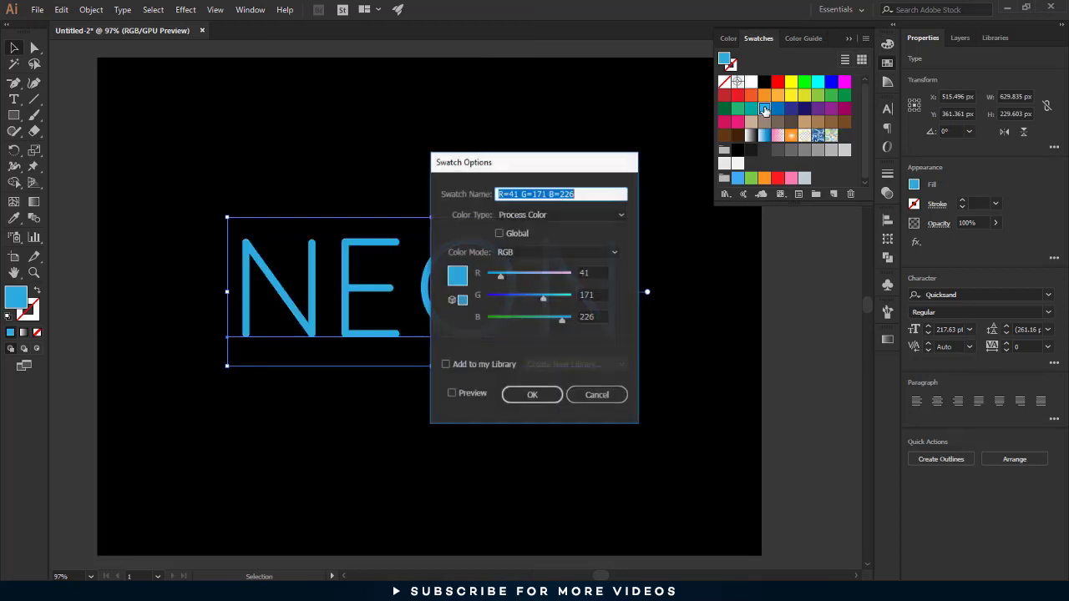
{"action": "left_click", "coordinate": [513, 233]}
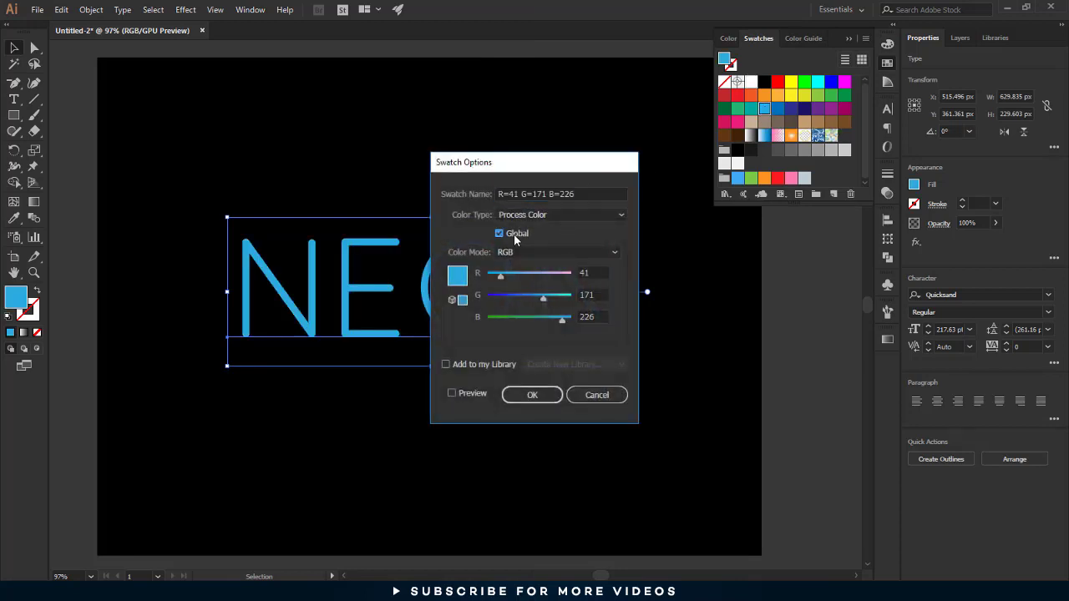
{"action": "left_click", "coordinate": [531, 395]}
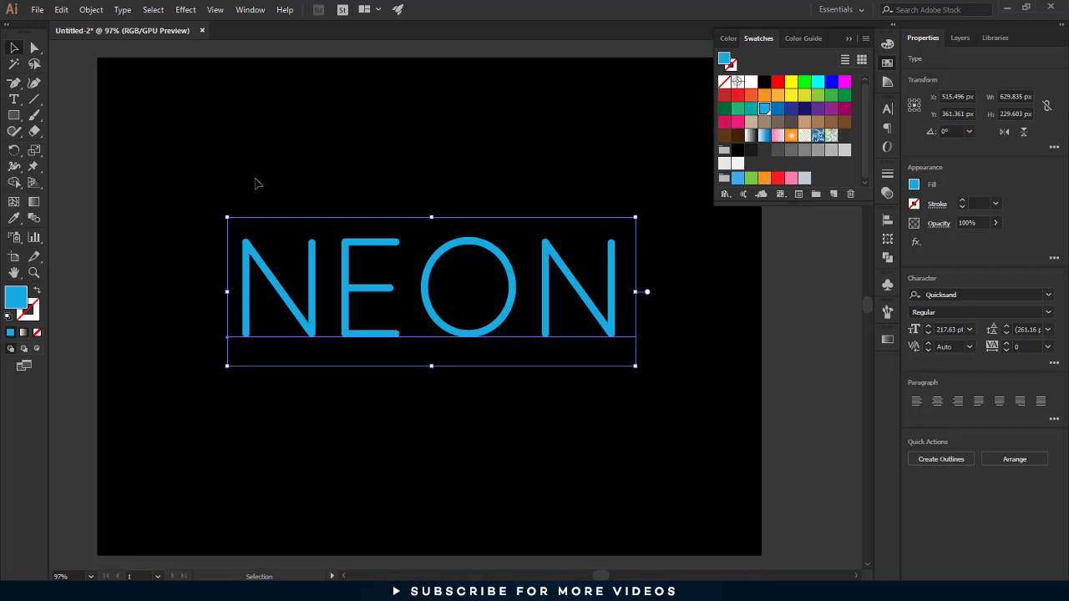
Convert the NEON text into outlines
{"action": "left_click", "coordinate": [465, 370]}
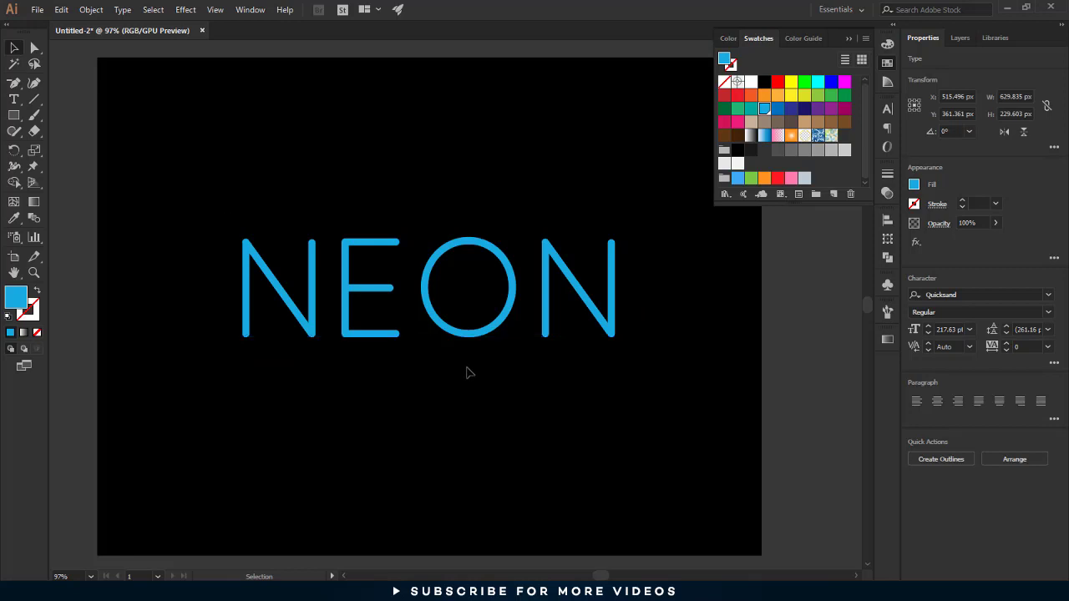
{"action": "left_click", "coordinate": [462, 332]}
{"action": "right_click", "coordinate": [462, 333]}
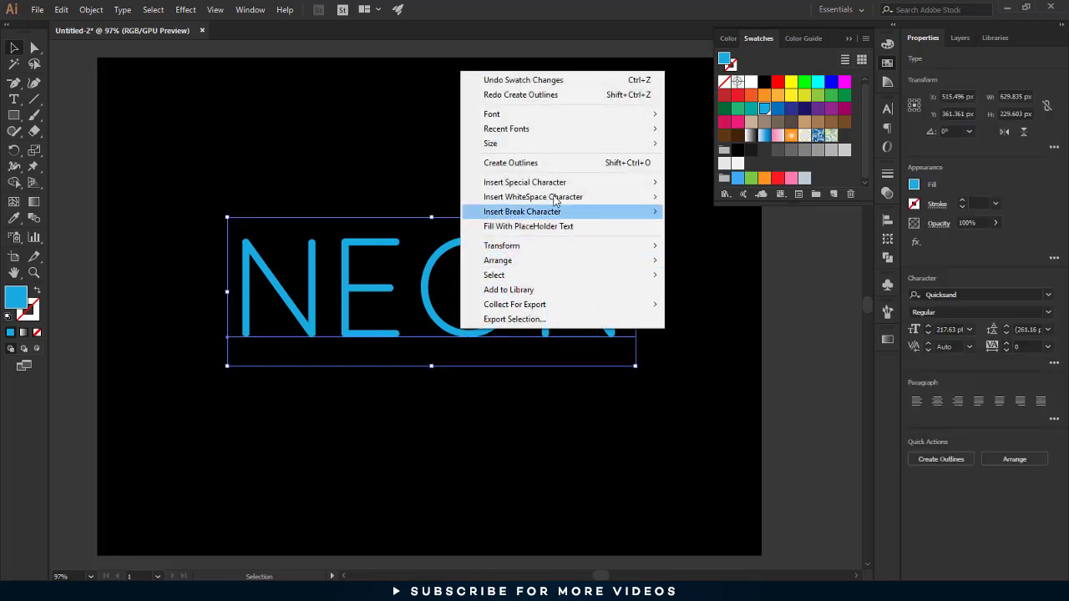
{"action": "left_click", "coordinate": [540, 164]}
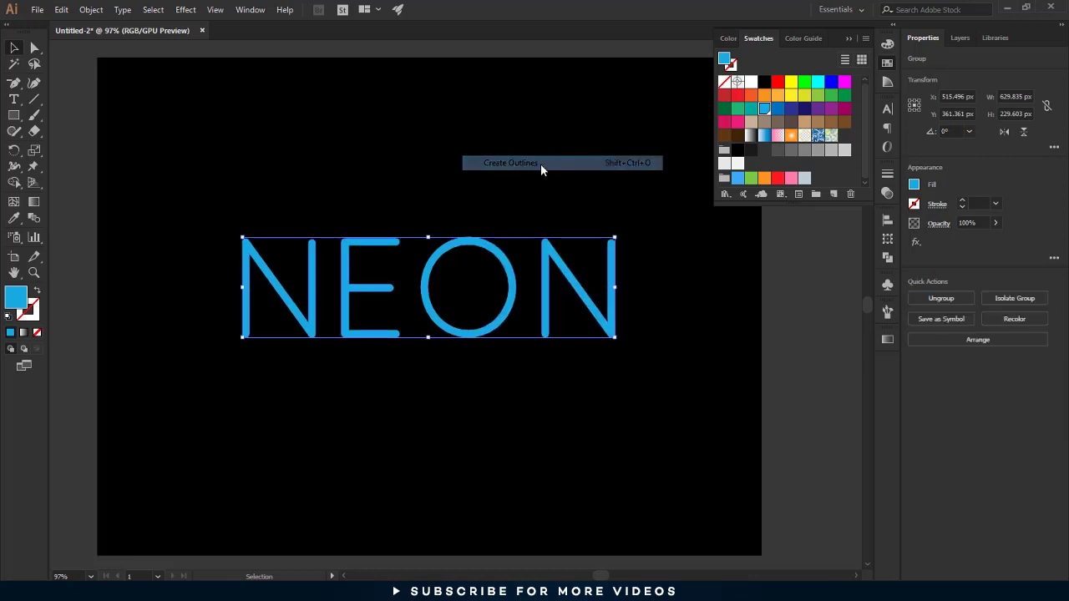
Copy the outlined NEON group and paste an identical copy in front
{"action": "left_click", "coordinate": [61, 10]}
{"action": "left_click", "coordinate": [114, 79]}
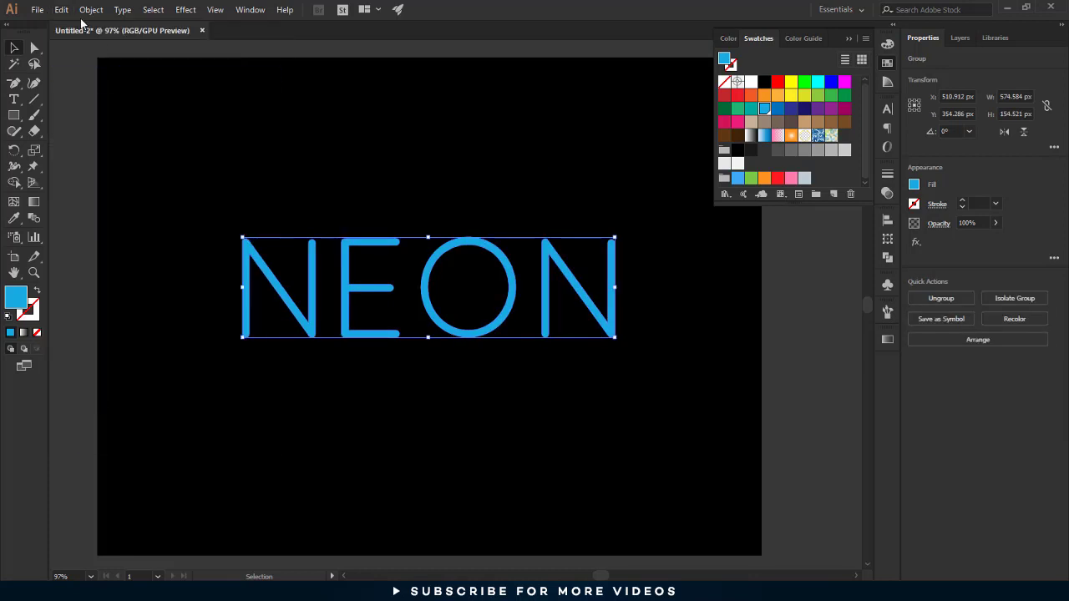
{"action": "left_click", "coordinate": [63, 9]}
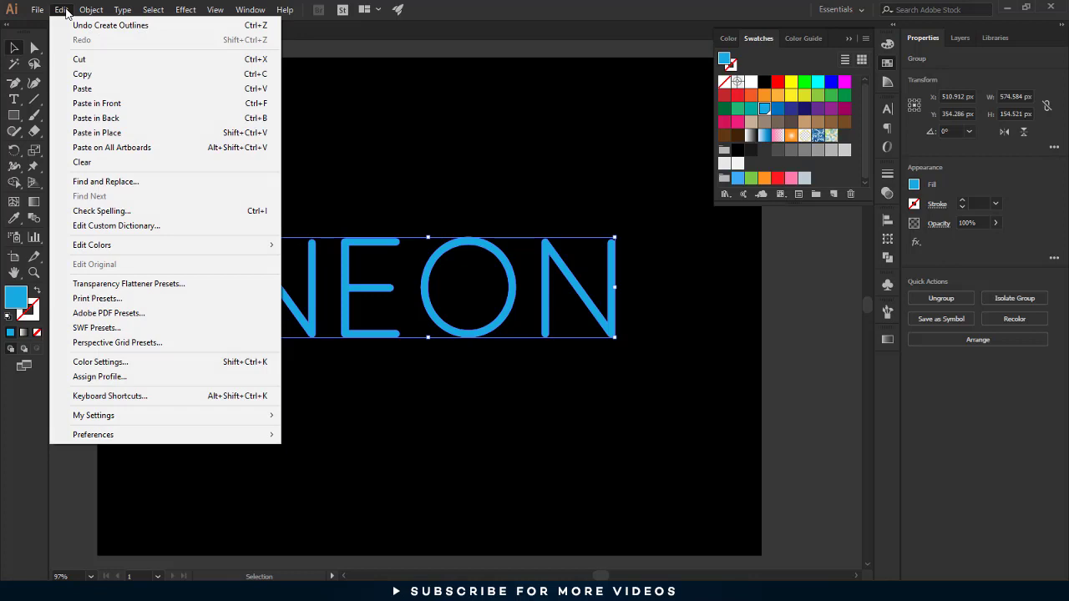
{"action": "left_click", "coordinate": [148, 104]}
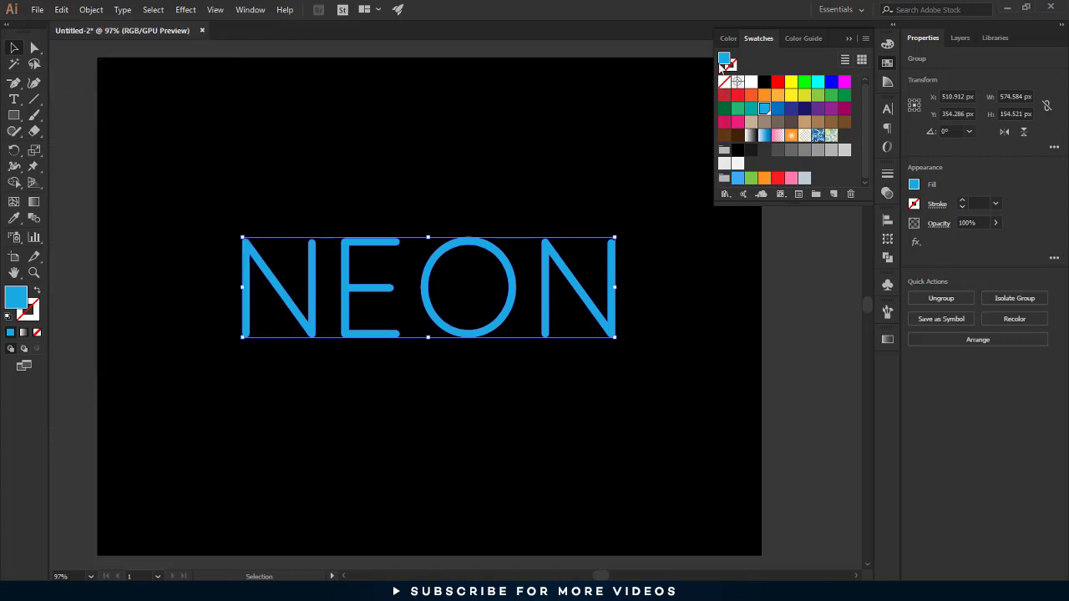
Tint the front copy a light blue from the Color Guide and zoom in on the letters
{"action": "left_click", "coordinate": [804, 39]}
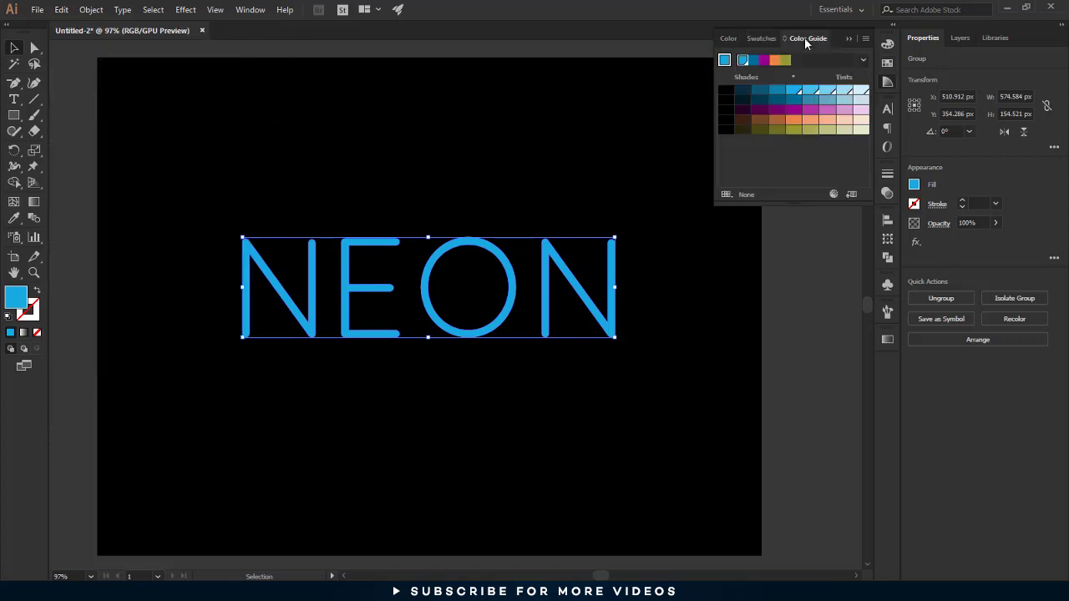
{"action": "left_click", "coordinate": [844, 92]}
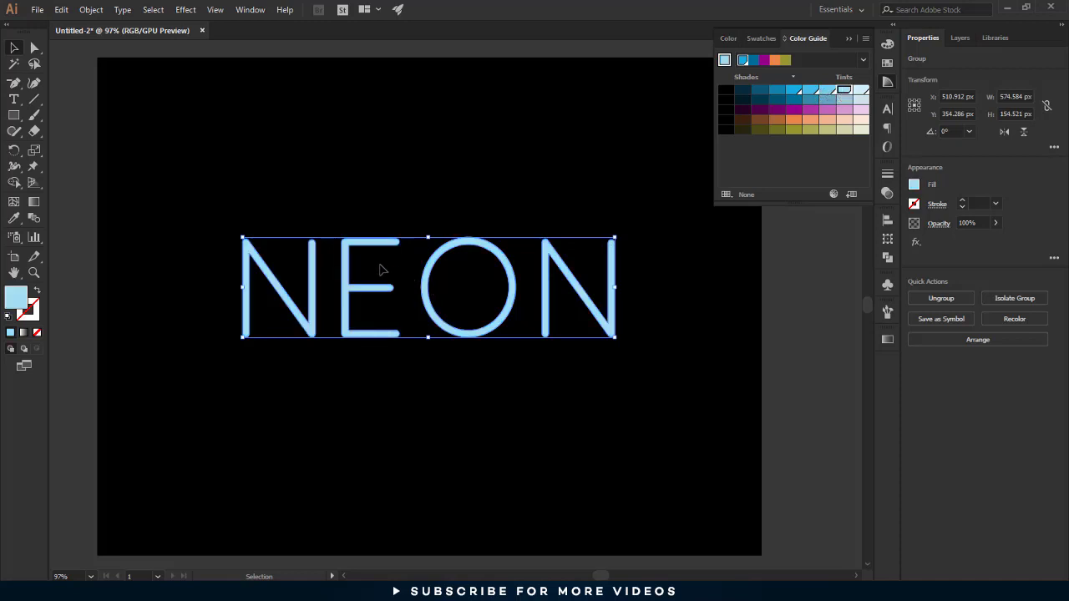
{"action": "key", "text": "z"}
{"action": "left_click", "coordinate": [339, 240]}
{"action": "left_click_drag", "start_coordinate": [421, 291], "coordinate": [486, 318]}
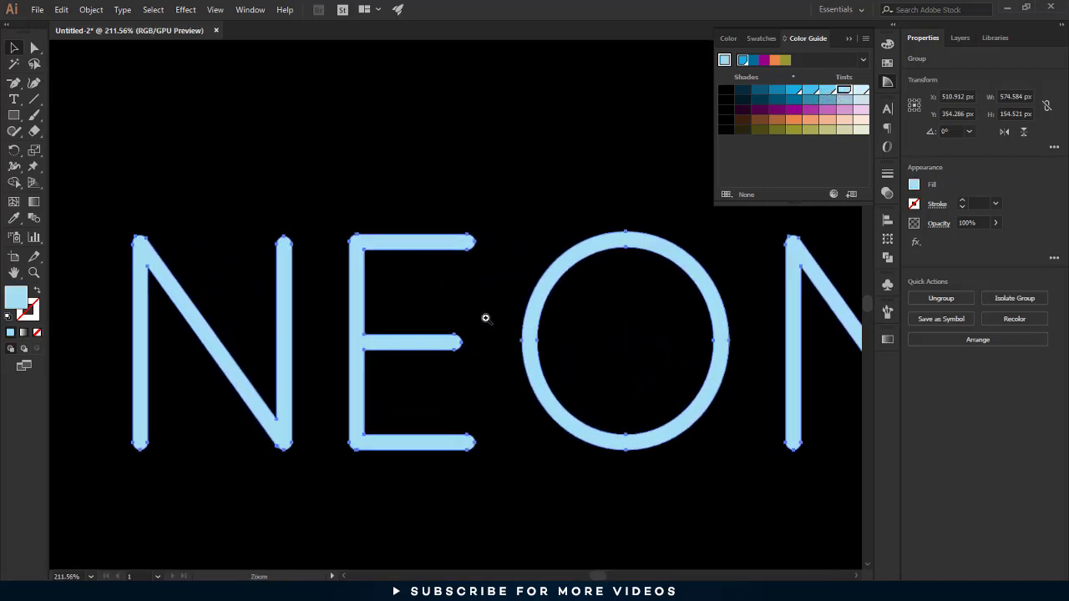
Apply a -3 px Offset Path effect to the light-blue front copy of NEON
{"action": "key", "text": "v"}
{"action": "left_click", "coordinate": [185, 10]}
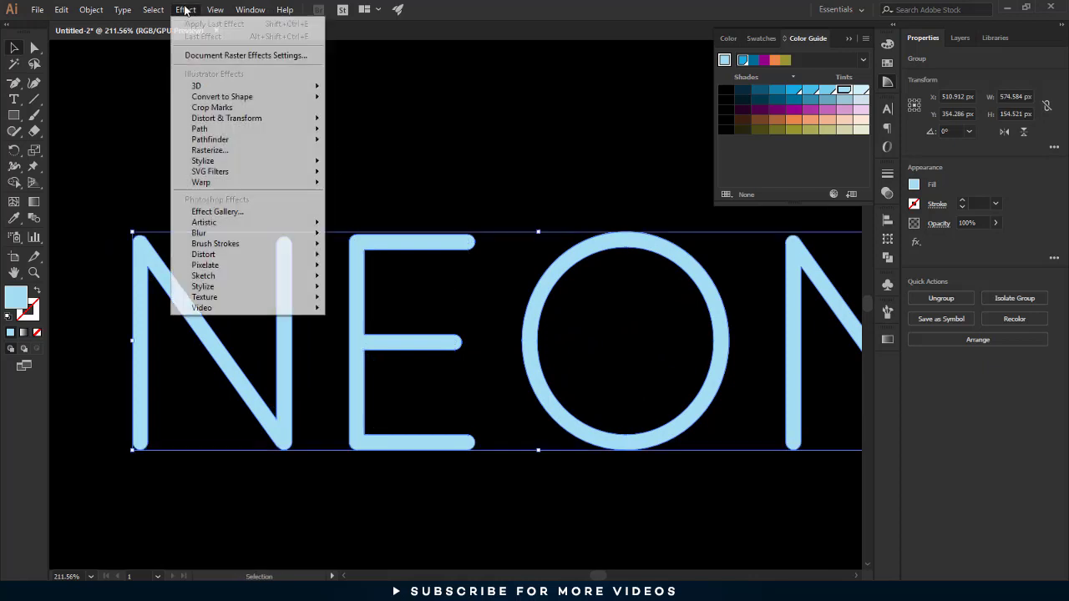
{"action": "mouse_move", "coordinate": [210, 140]}
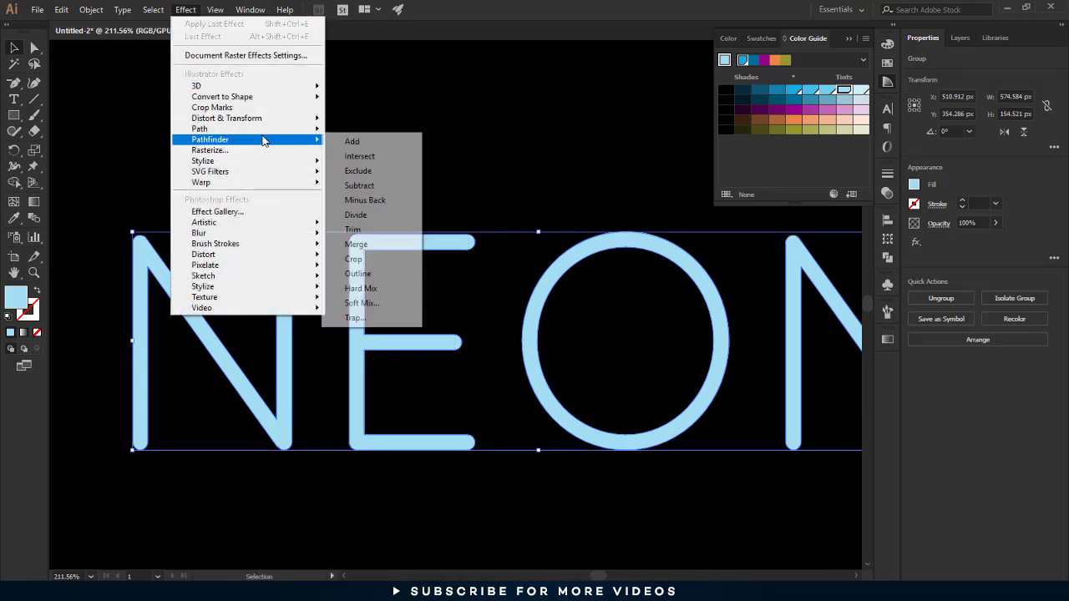
{"action": "left_click", "coordinate": [384, 136]}
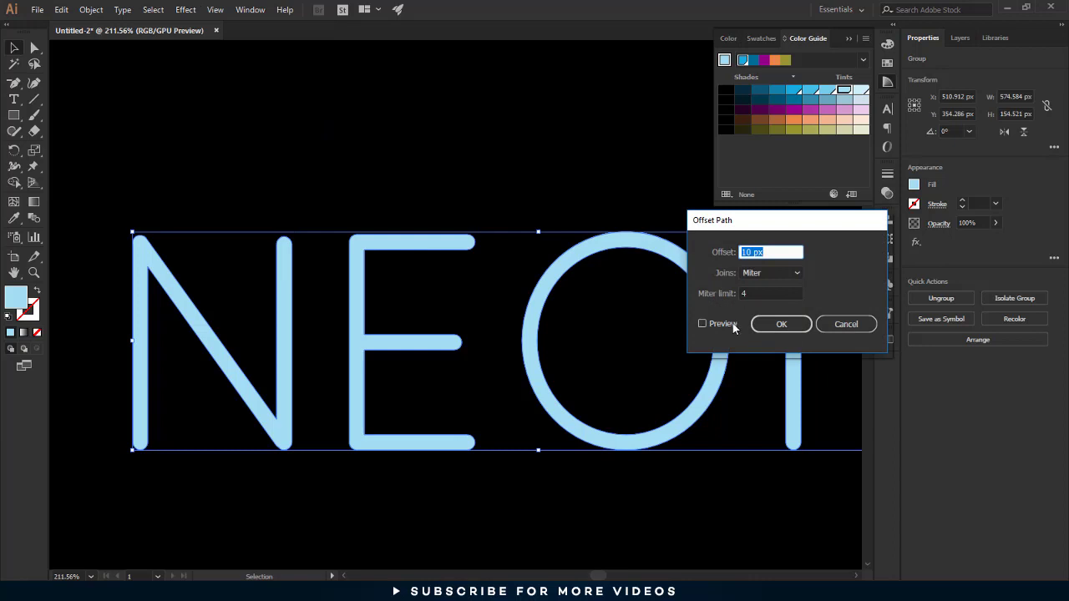
{"action": "left_click", "coordinate": [703, 324]}
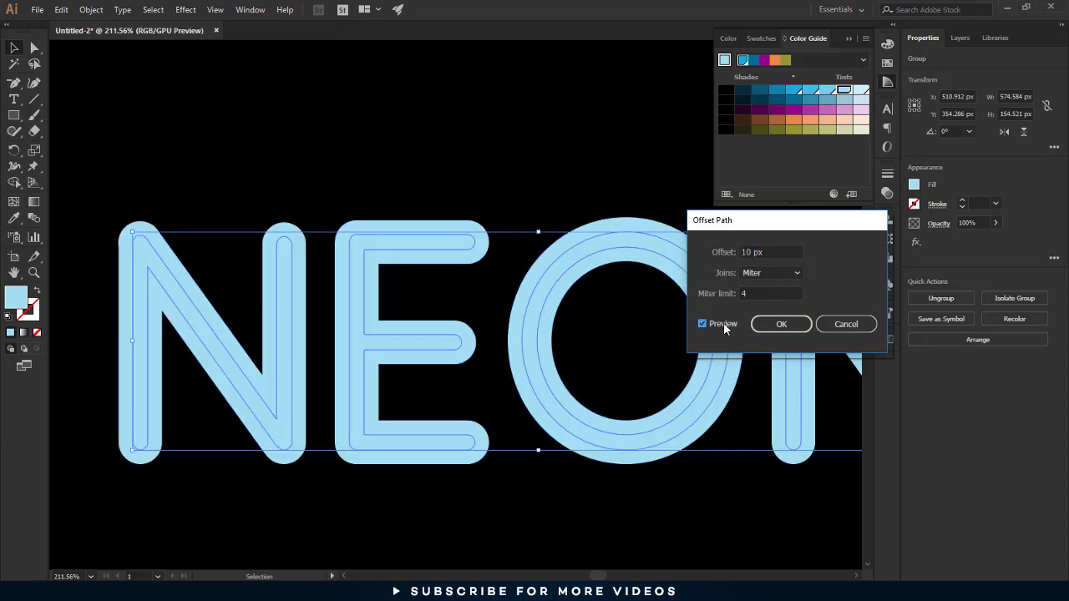
{"action": "left_click", "coordinate": [770, 252]}
{"action": "key", "text": "Down"}
{"action": "key", "text": "Down"}
{"action": "key", "text": "Down"}
{"action": "key", "text": "Down"}
{"action": "key", "text": "Down"}
{"action": "key", "text": "Down"}
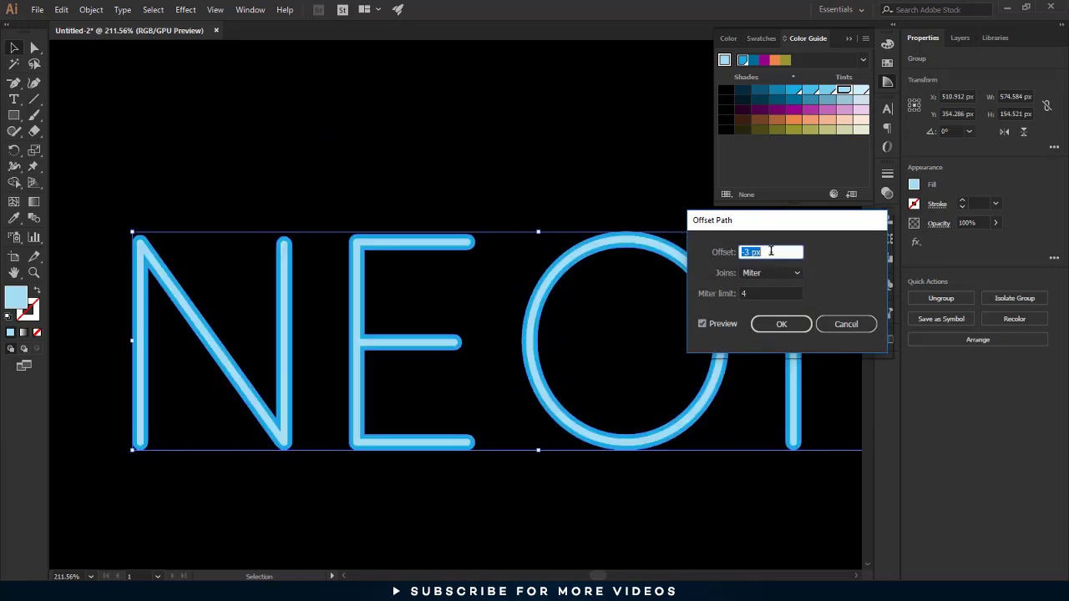
{"action": "left_click", "coordinate": [786, 324]}
Expand the offset appearance into real outlines and copy the resulting letters
{"action": "left_click", "coordinate": [91, 9]}
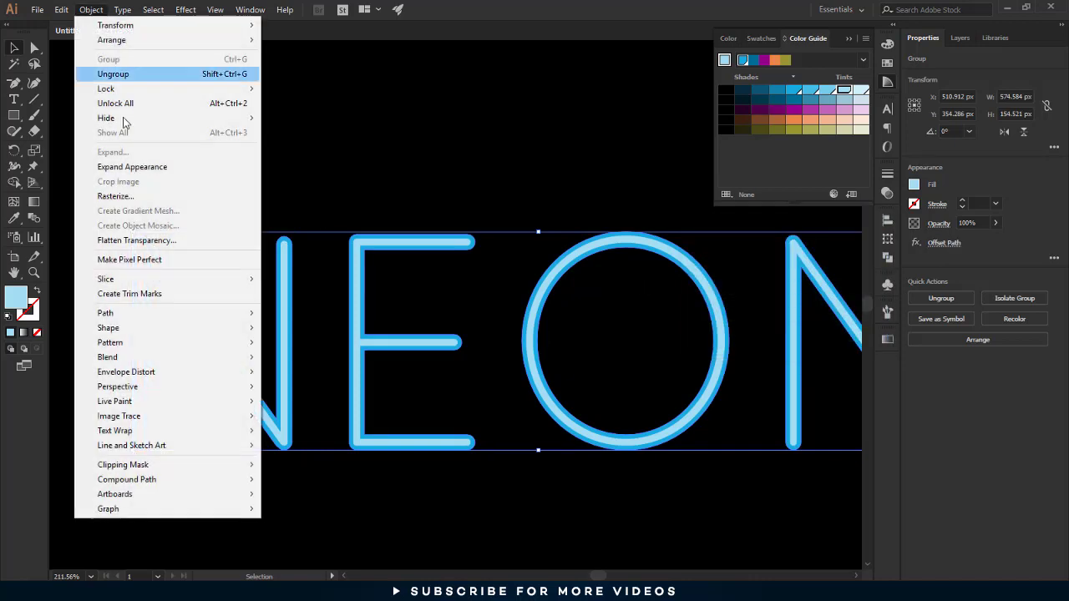
{"action": "left_click", "coordinate": [192, 167]}
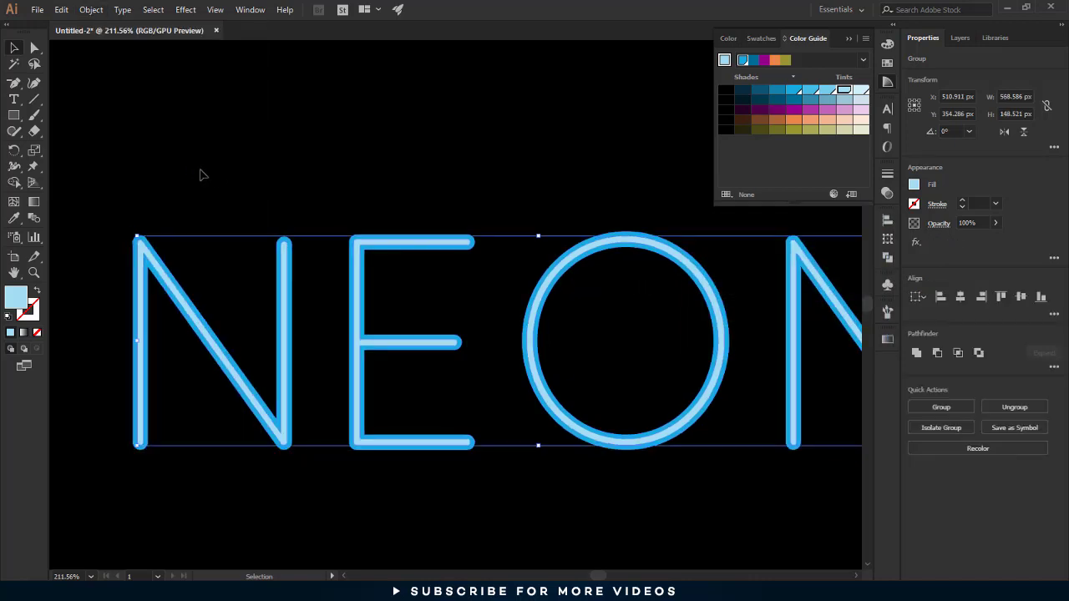
{"action": "left_click", "coordinate": [203, 175]}
{"action": "left_click", "coordinate": [294, 266]}
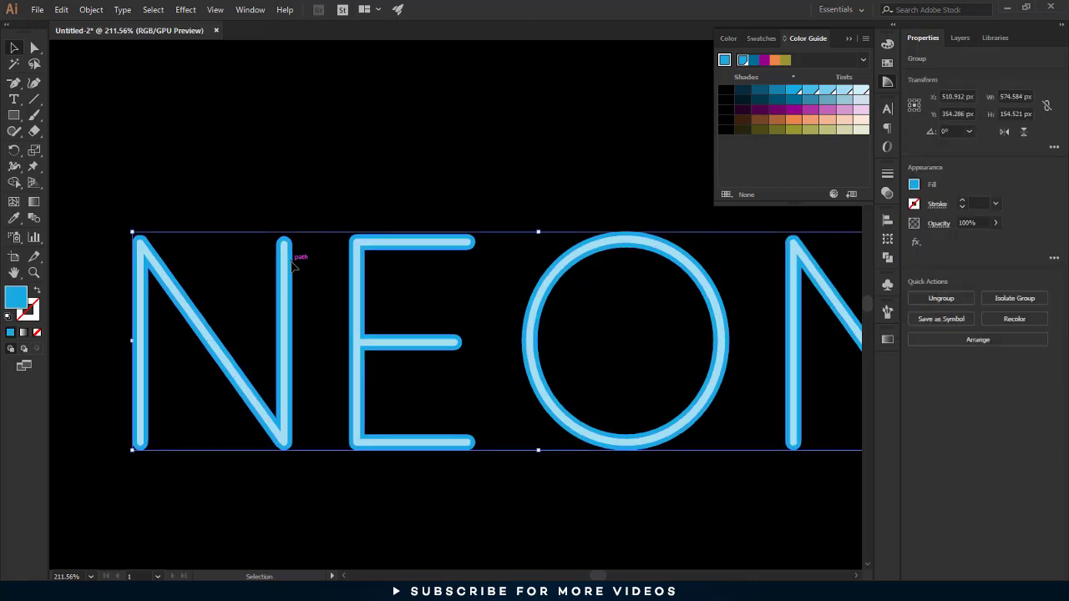
{"action": "left_click", "coordinate": [61, 9]}
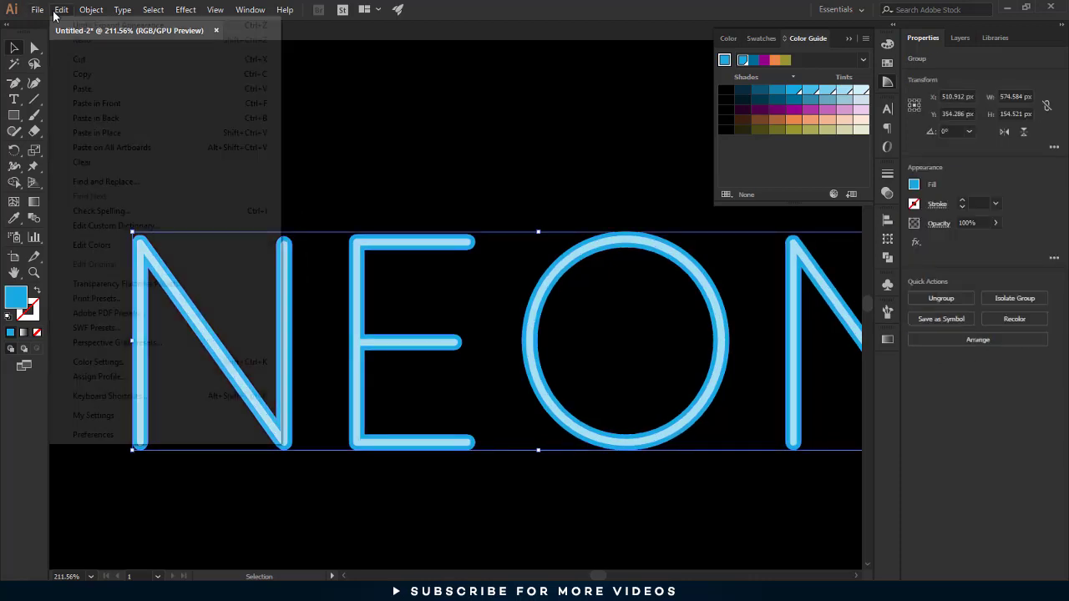
{"action": "left_click", "coordinate": [182, 76]}
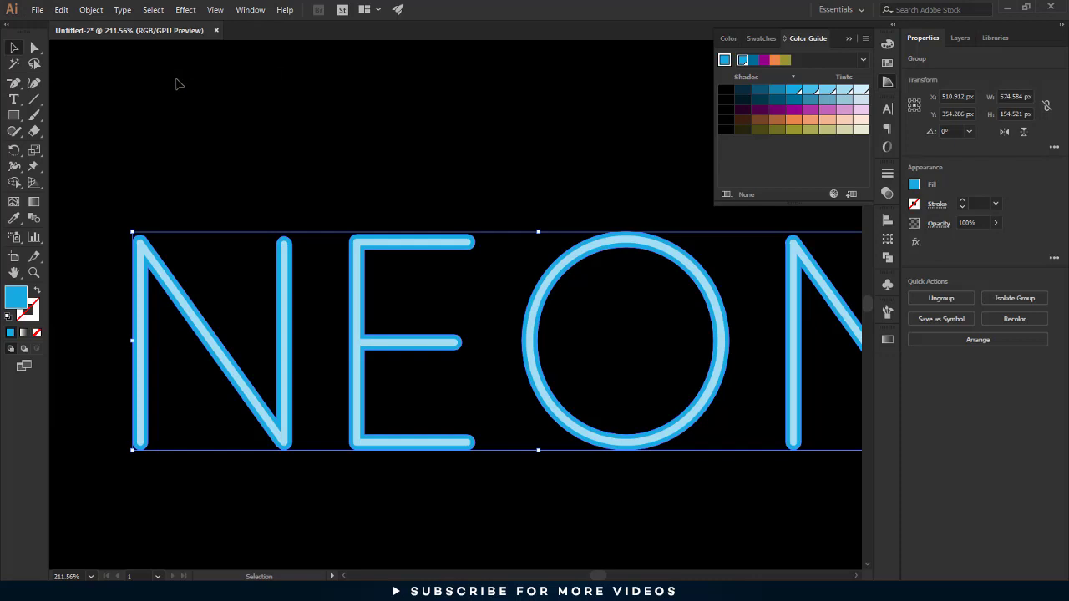
Give the selected NEON letters a Gaussian Blur glow of about 3.9 px
{"action": "left_click", "coordinate": [185, 9]}
{"action": "mouse_move", "coordinate": [217, 233]}
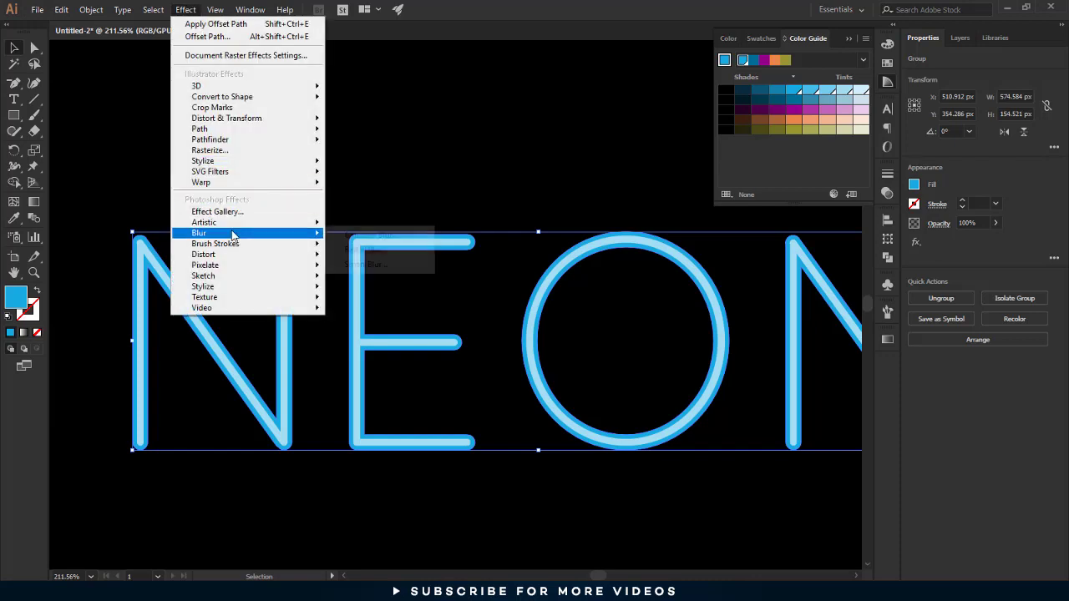
{"action": "left_click", "coordinate": [368, 235]}
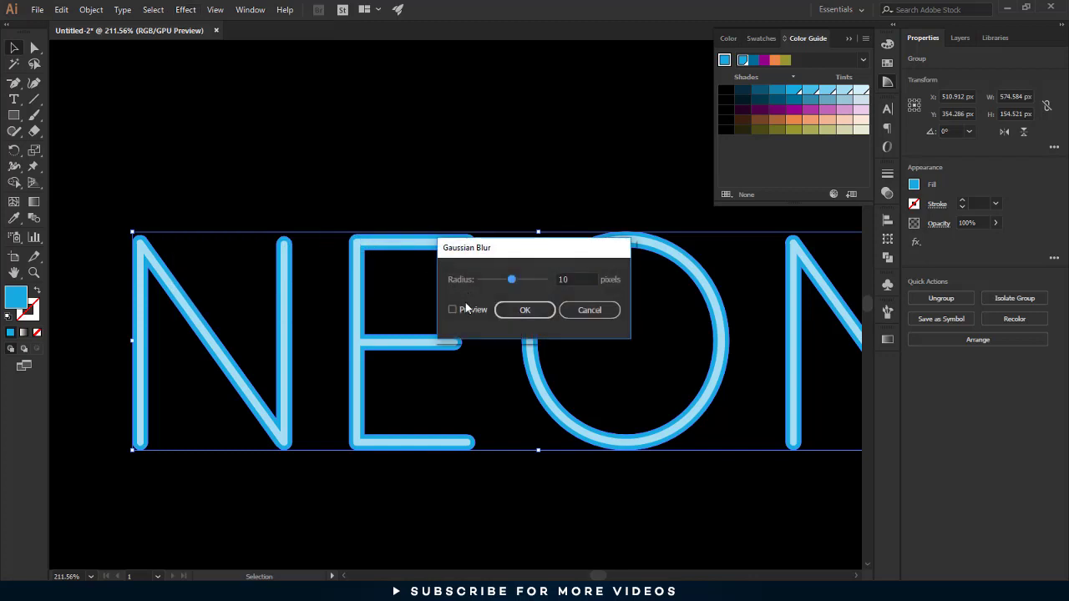
{"action": "left_click", "coordinate": [462, 310]}
{"action": "left_click_drag", "start_coordinate": [495, 283], "coordinate": [491, 282]}
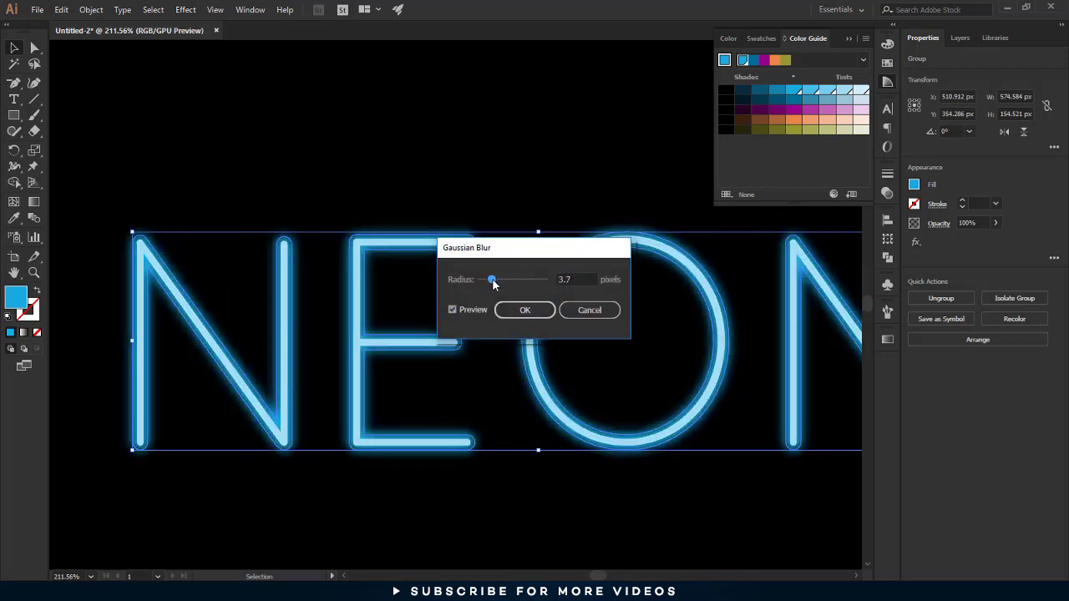
{"action": "left_click_drag", "start_coordinate": [493, 283], "coordinate": [494, 283]}
{"action": "left_click", "coordinate": [524, 310]}
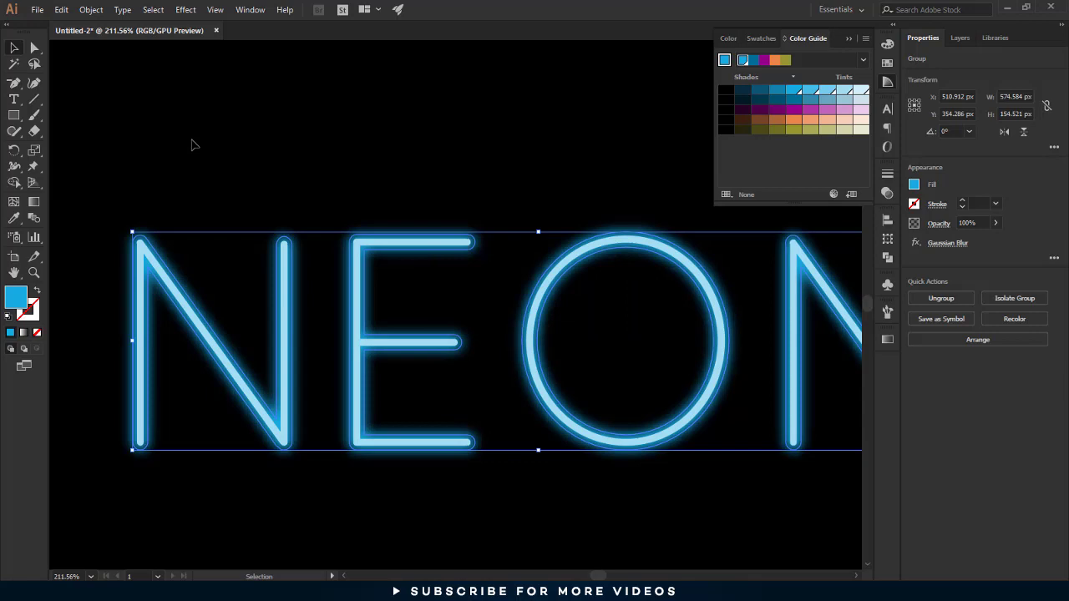
{"action": "left_click", "coordinate": [61, 10]}
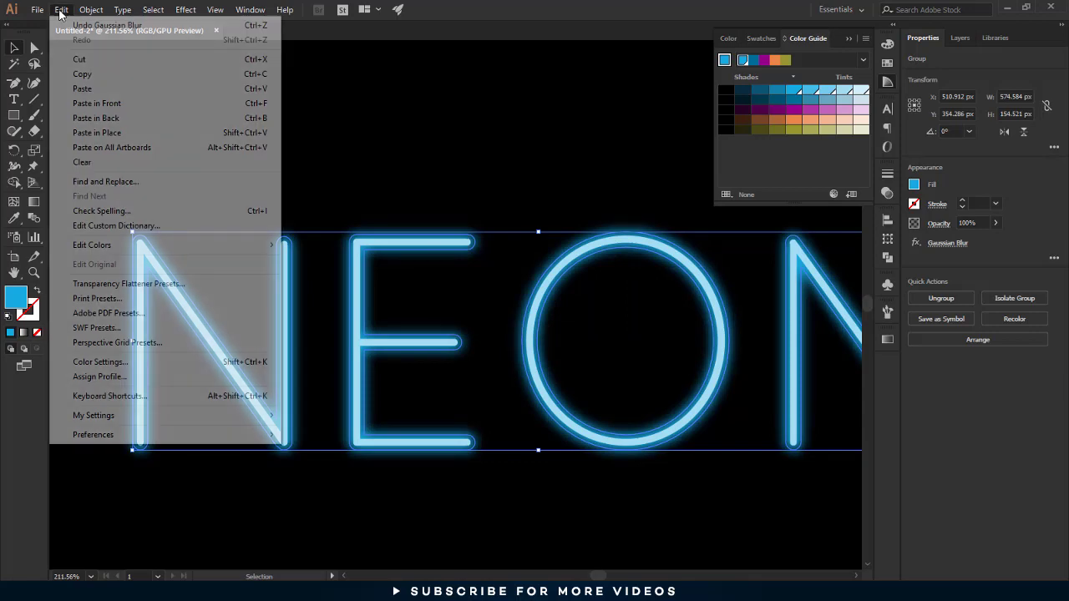
Paste the letters in back and blur that copy 15.1 px for a wide outer glow
{"action": "left_click", "coordinate": [177, 120]}
{"action": "left_click", "coordinate": [185, 10]}
{"action": "mouse_move", "coordinate": [247, 233]}
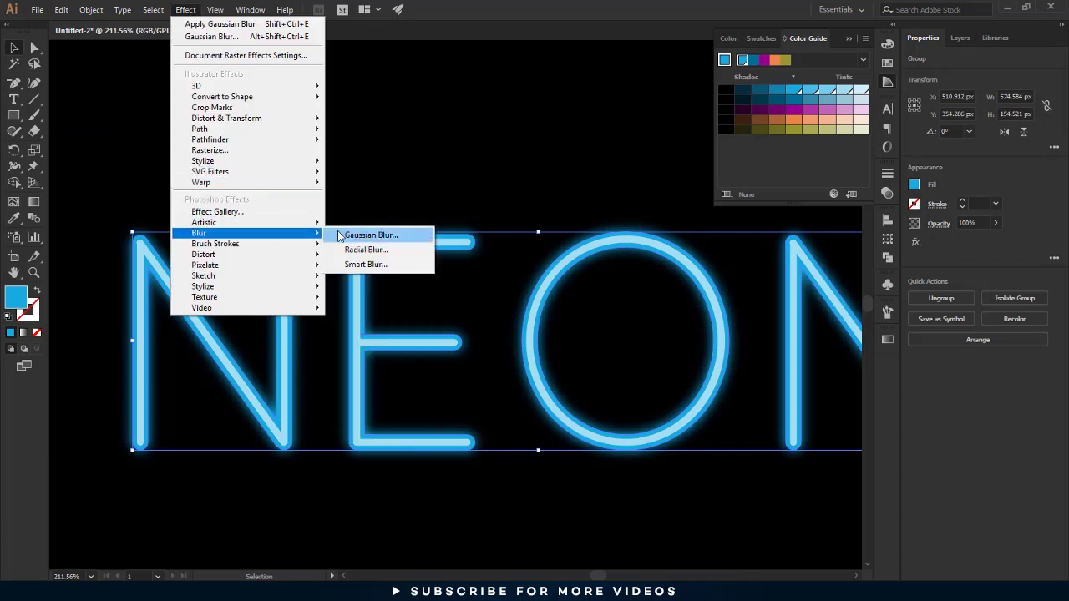
{"action": "left_click", "coordinate": [367, 232]}
{"action": "left_click", "coordinate": [465, 310]}
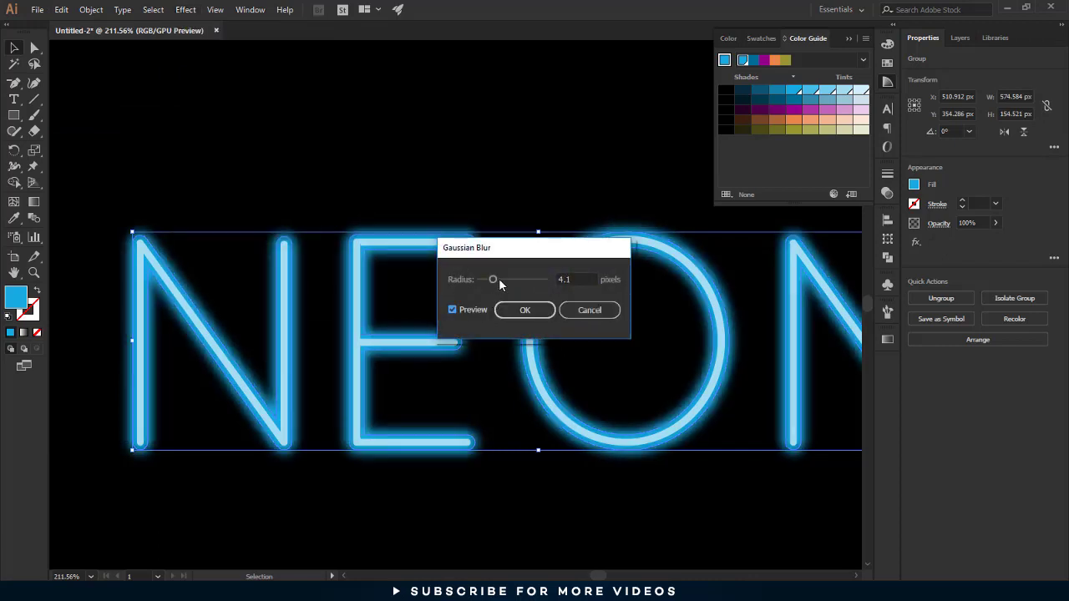
{"action": "left_click_drag", "start_coordinate": [499, 280], "coordinate": [506, 278]}
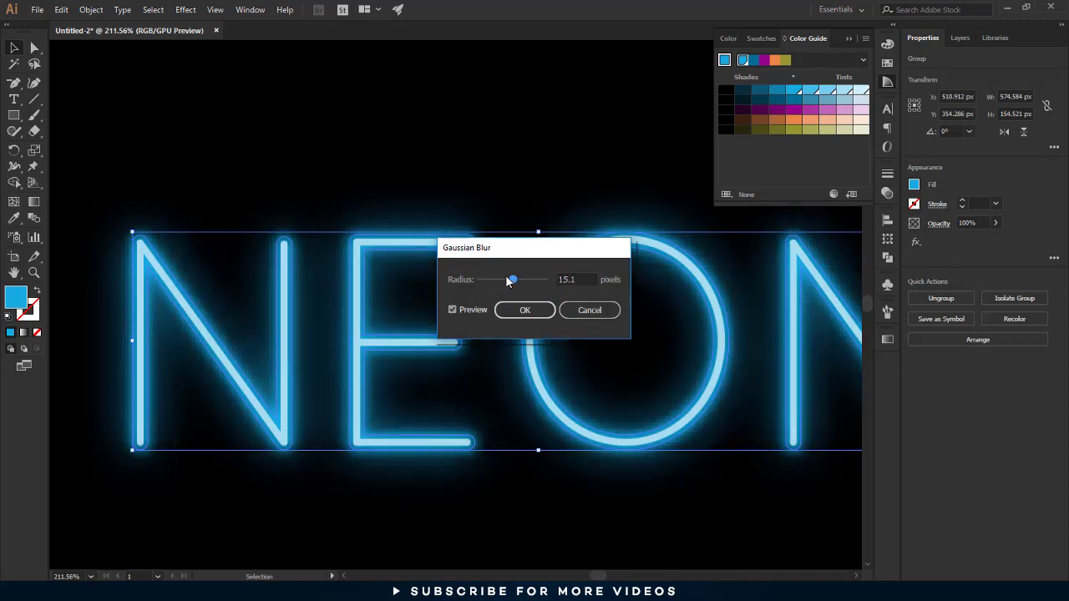
{"action": "left_click", "coordinate": [524, 310]}
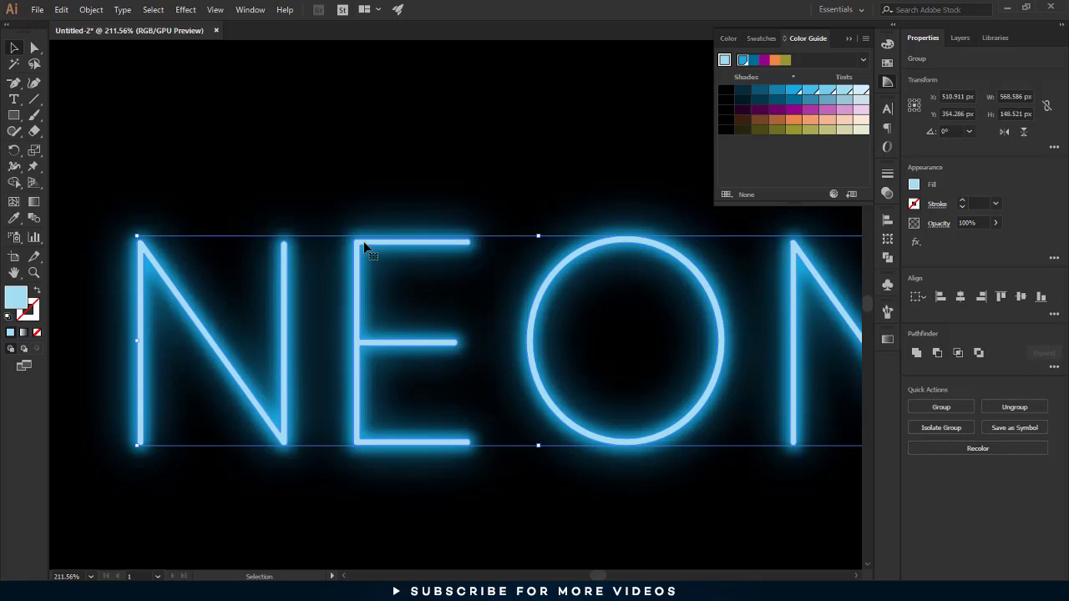
Soften the front light-blue letters with a 1.6 px Gaussian Blur, then fit the artboard in view
{"action": "left_click", "coordinate": [185, 9]}
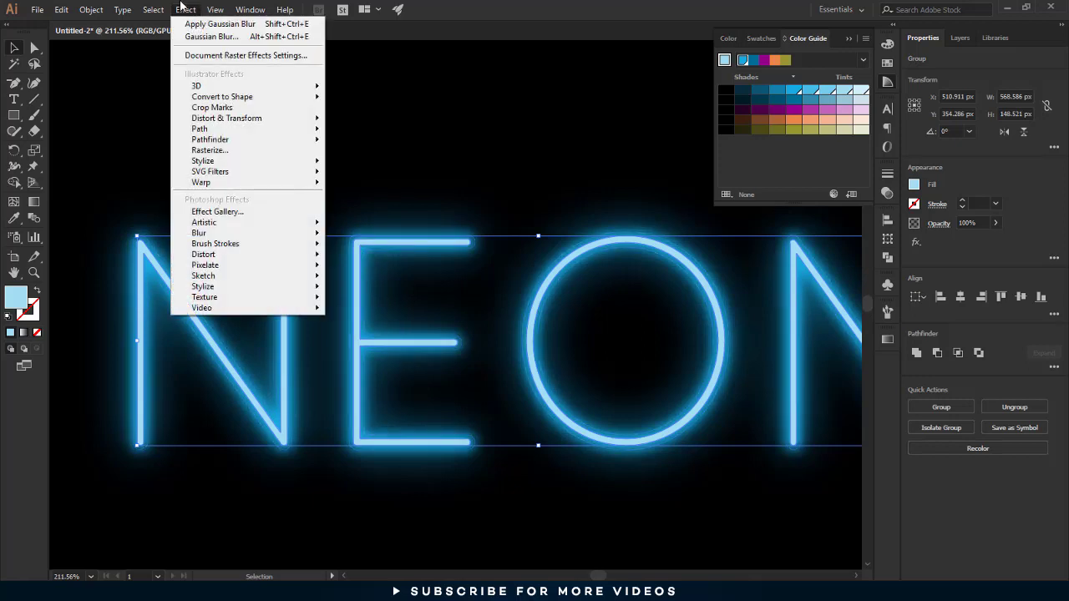
{"action": "mouse_move", "coordinate": [246, 233]}
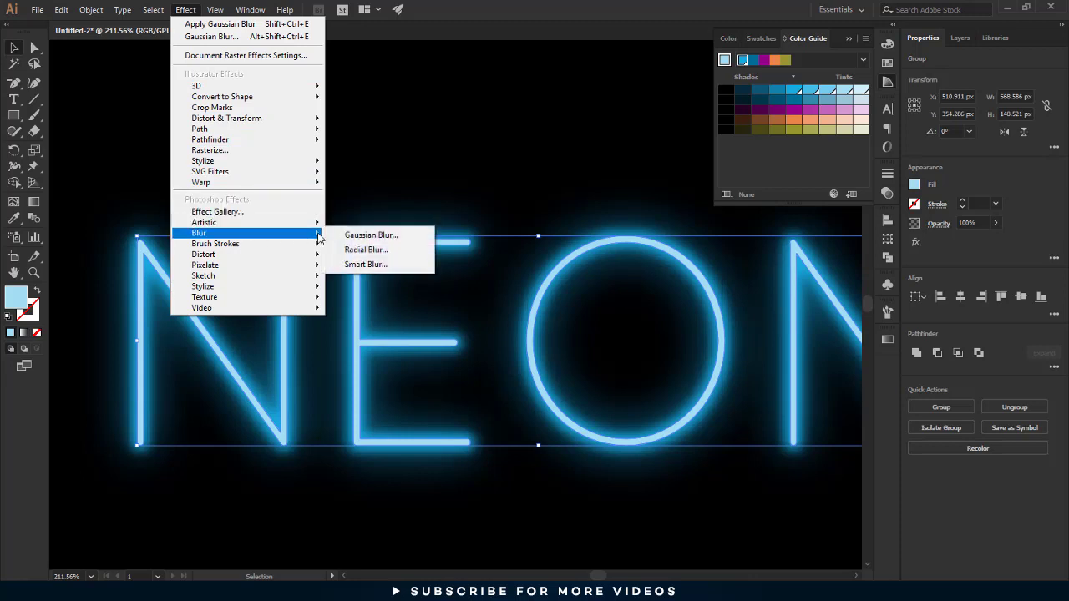
{"action": "left_click", "coordinate": [343, 235]}
{"action": "left_click", "coordinate": [472, 311]}
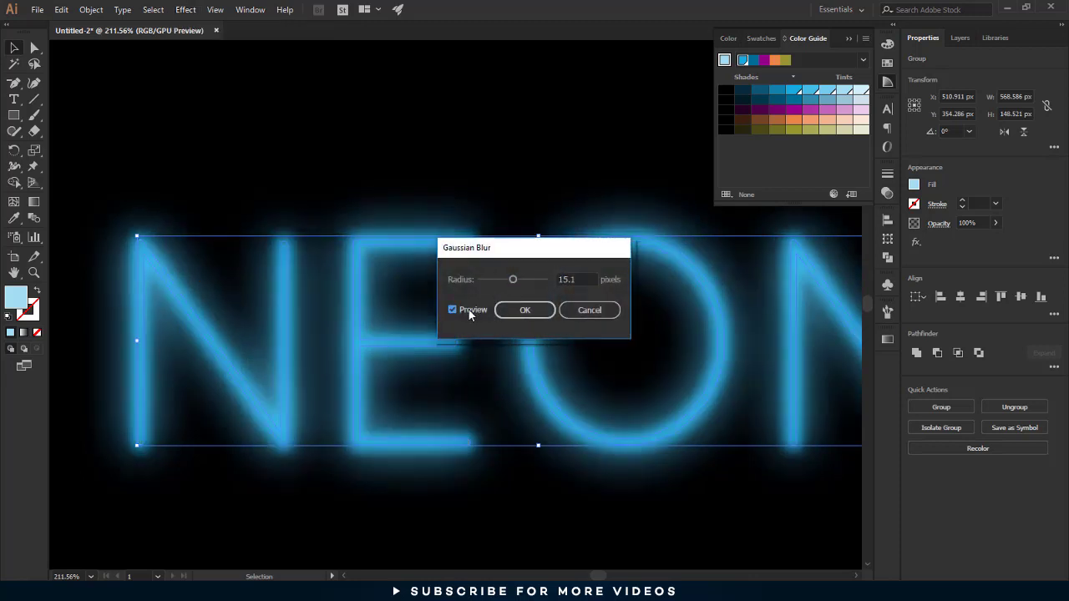
{"action": "left_click", "coordinate": [481, 281]}
{"action": "left_click_drag", "start_coordinate": [482, 282], "coordinate": [486, 282]}
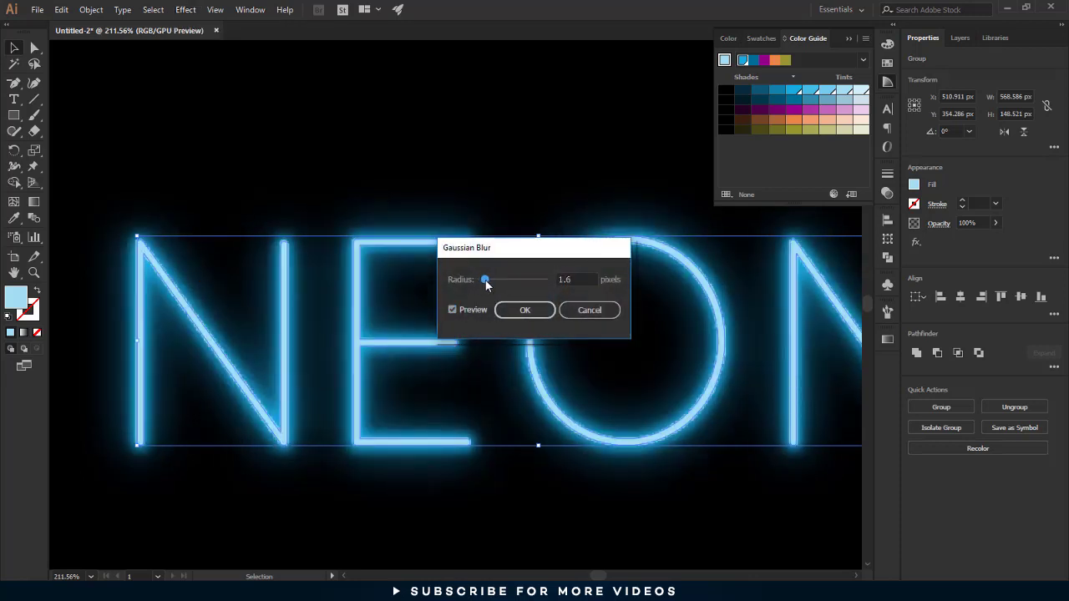
{"action": "left_click", "coordinate": [524, 310]}
{"action": "key", "text": "ctrl+shift+a"}
{"action": "key", "text": "ctrl+0"}
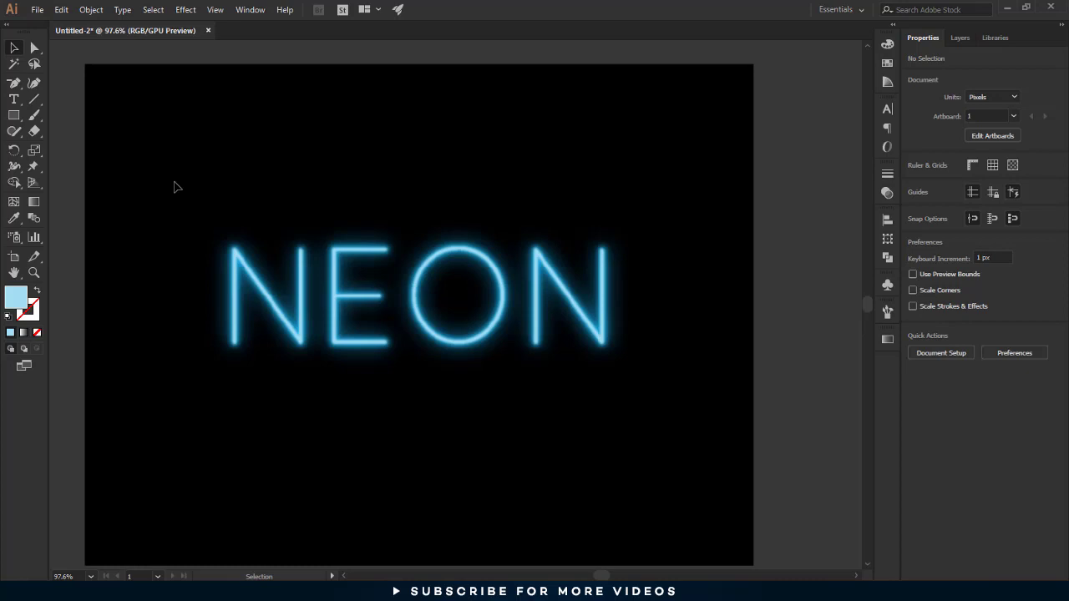
Open Swatch Options for the global blue swatch (R 23, G 171, B 226)
{"action": "key", "text": "ctrl+a"}
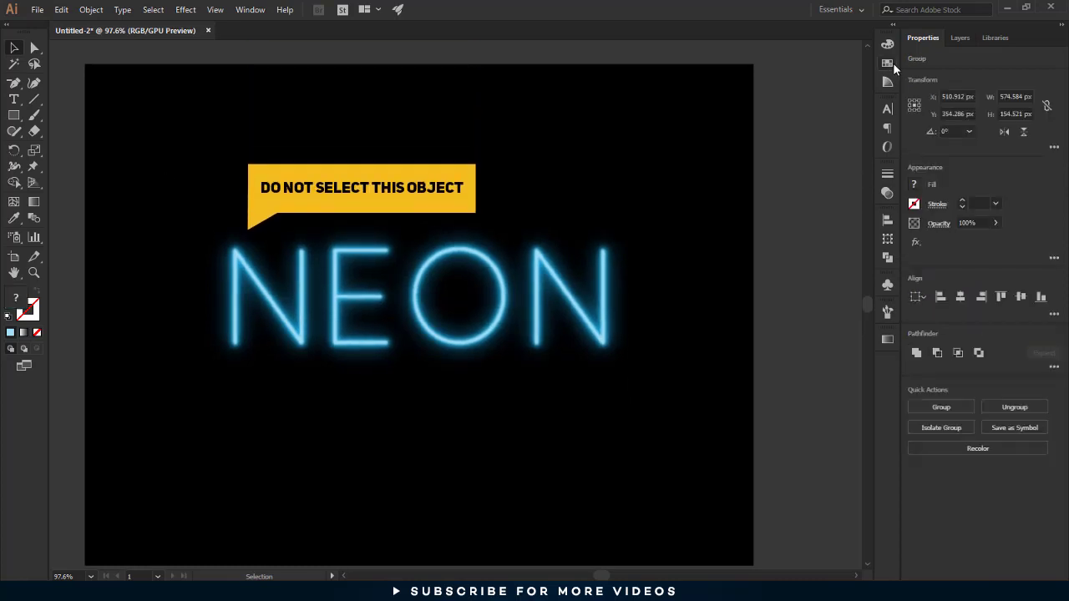
{"action": "left_click", "coordinate": [888, 62]}
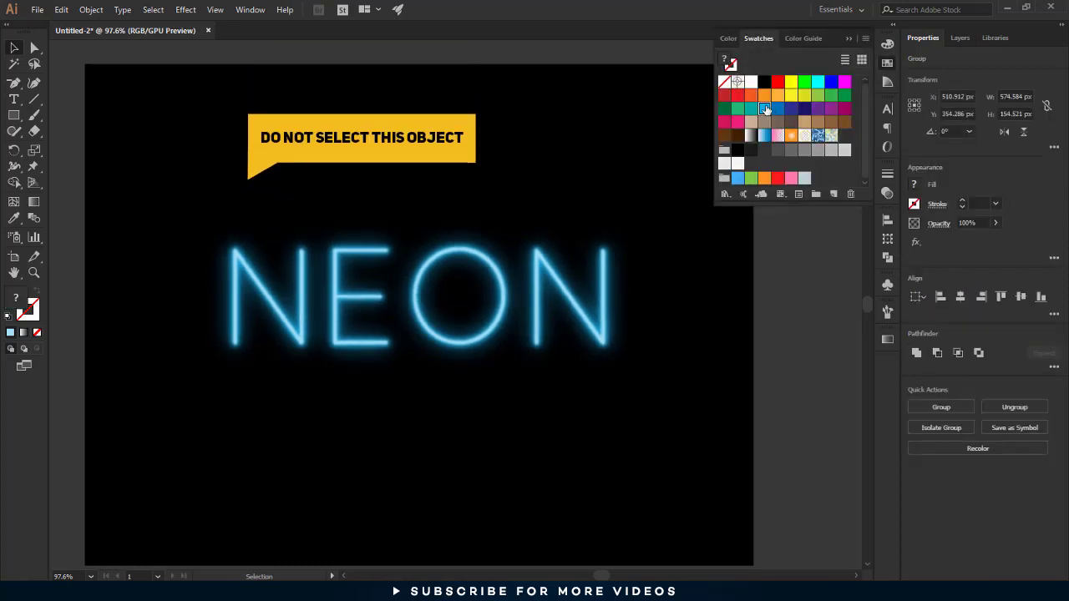
{"action": "key", "text": "ctrl+shift+a"}
{"action": "key", "text": "ctrl+1"}
{"action": "double_click", "coordinate": [765, 109]}
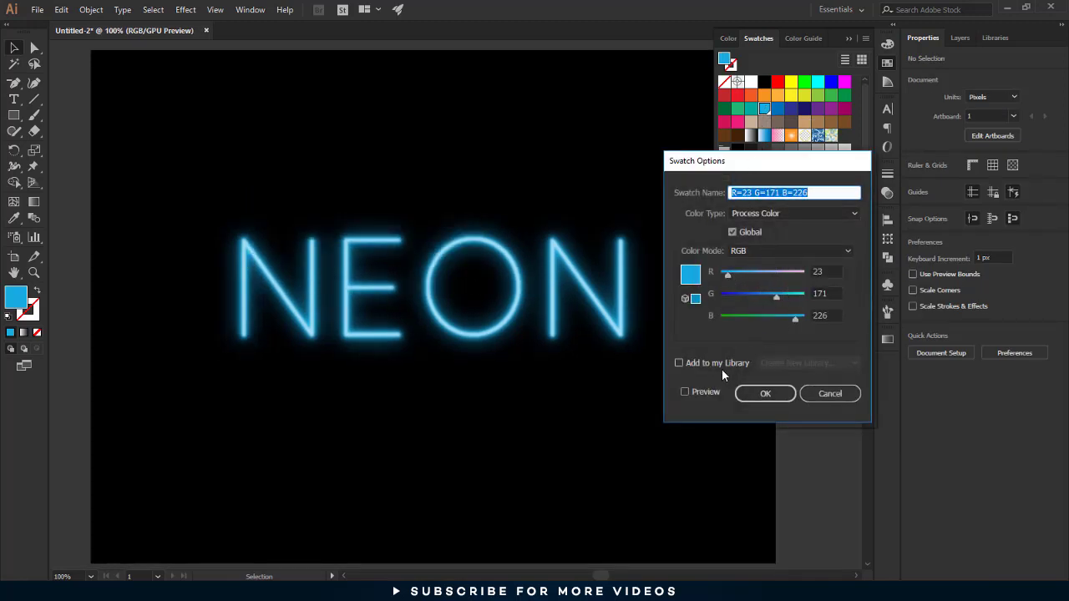
Recolour the global swatch to R 206, G 0, B 87 with Preview on
{"action": "left_click", "coordinate": [699, 392]}
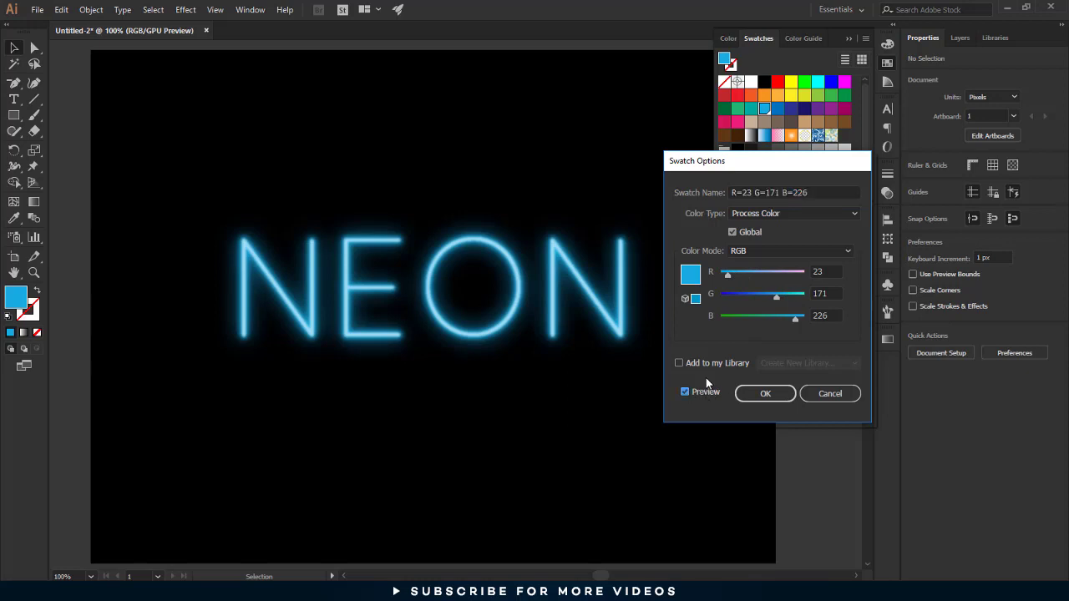
{"action": "mouse_move", "coordinate": [774, 296]}
{"action": "left_mouse_down"}
{"action": "mouse_move", "coordinate": [741, 297]}
{"action": "mouse_move", "coordinate": [788, 274]}
{"action": "left_mouse_up"}
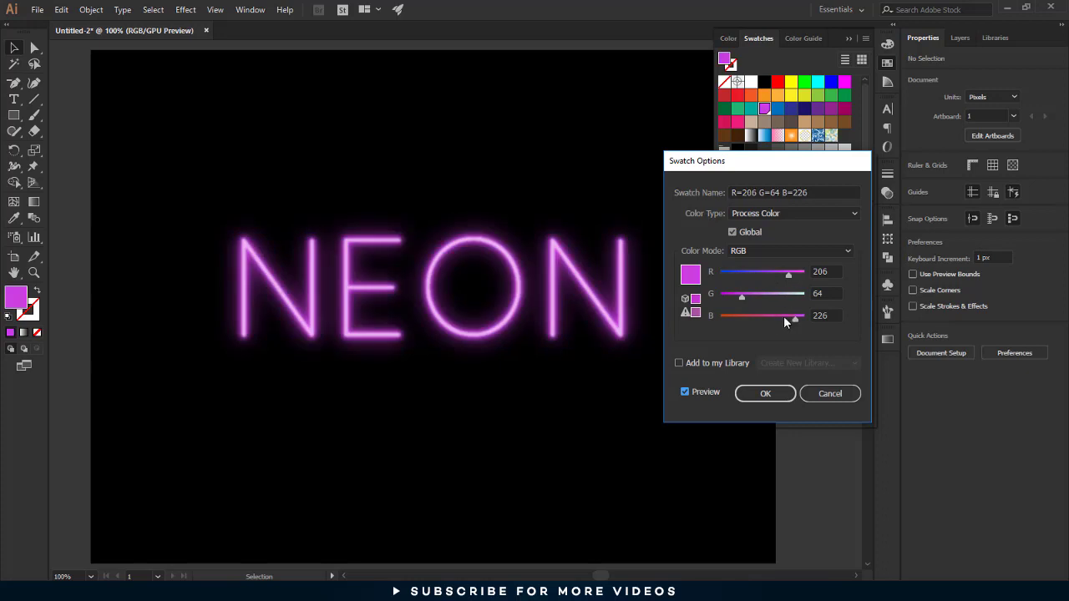
{"action": "mouse_move", "coordinate": [785, 321]}
{"action": "left_mouse_down"}
{"action": "mouse_move", "coordinate": [734, 315]}
{"action": "mouse_move", "coordinate": [749, 316]}
{"action": "mouse_move", "coordinate": [720, 296]}
{"action": "left_mouse_up"}
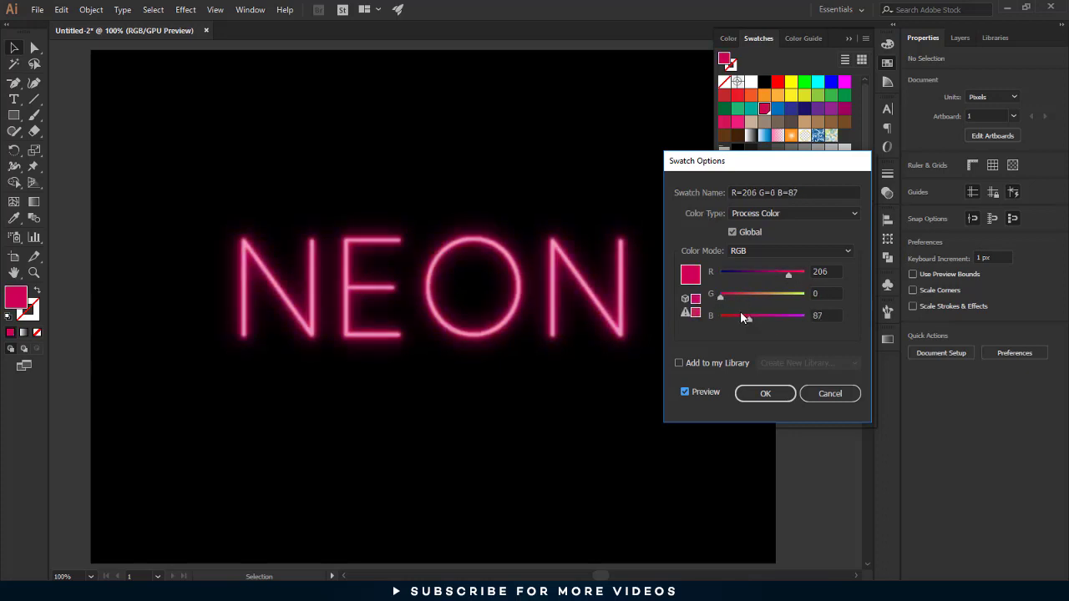
{"action": "left_click", "coordinate": [762, 393]}
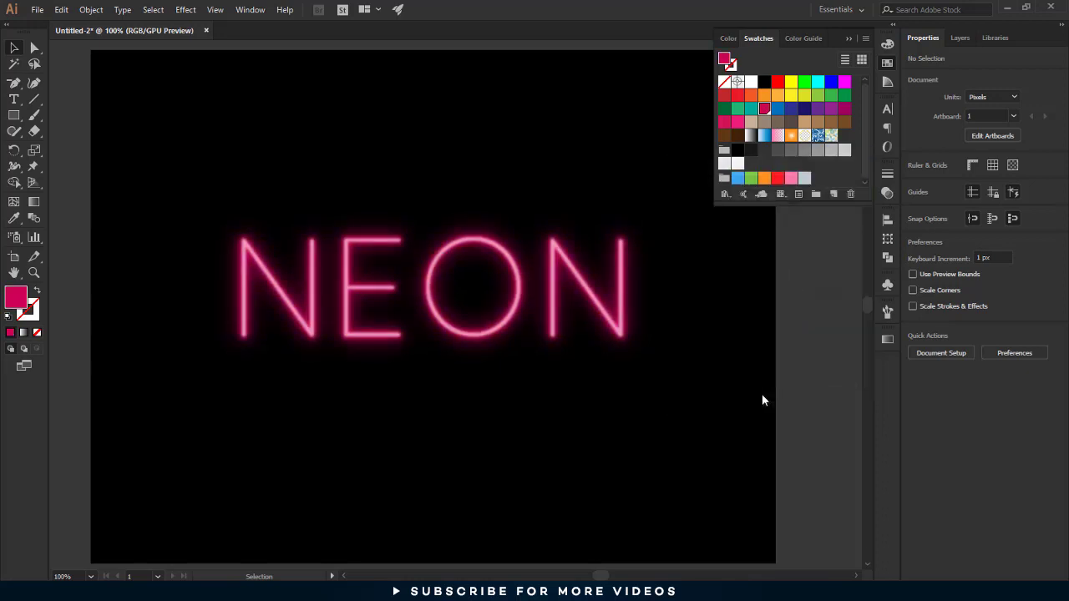